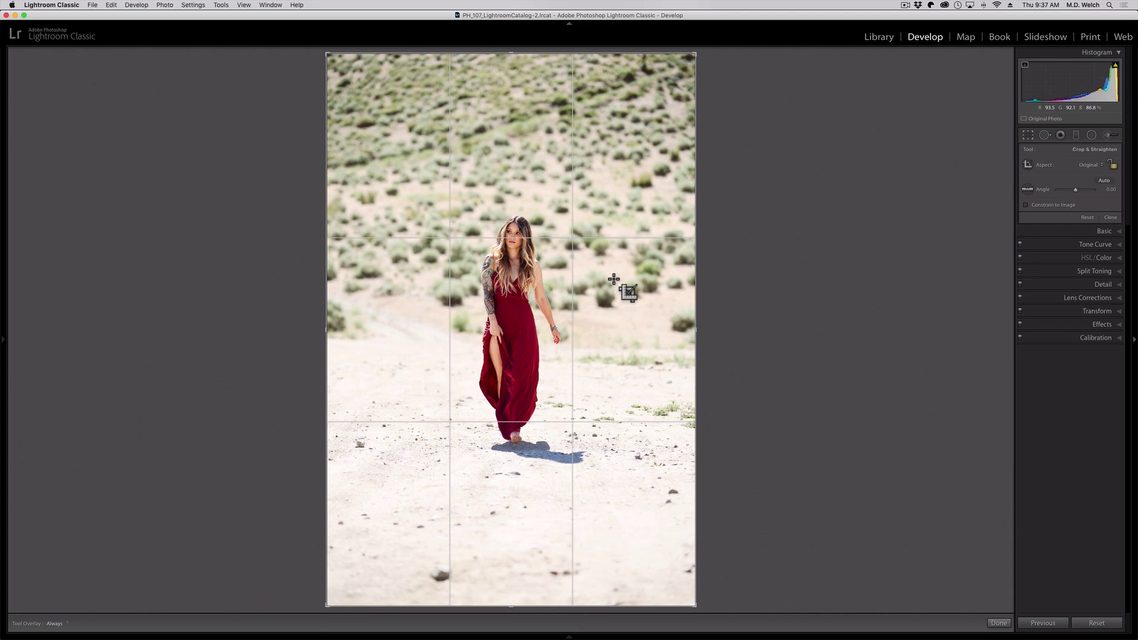
# Cycle through Lightroom and Photoshop 2020 to reach the portrait in Capture One 20.
pyautogui.press('super+Tab')
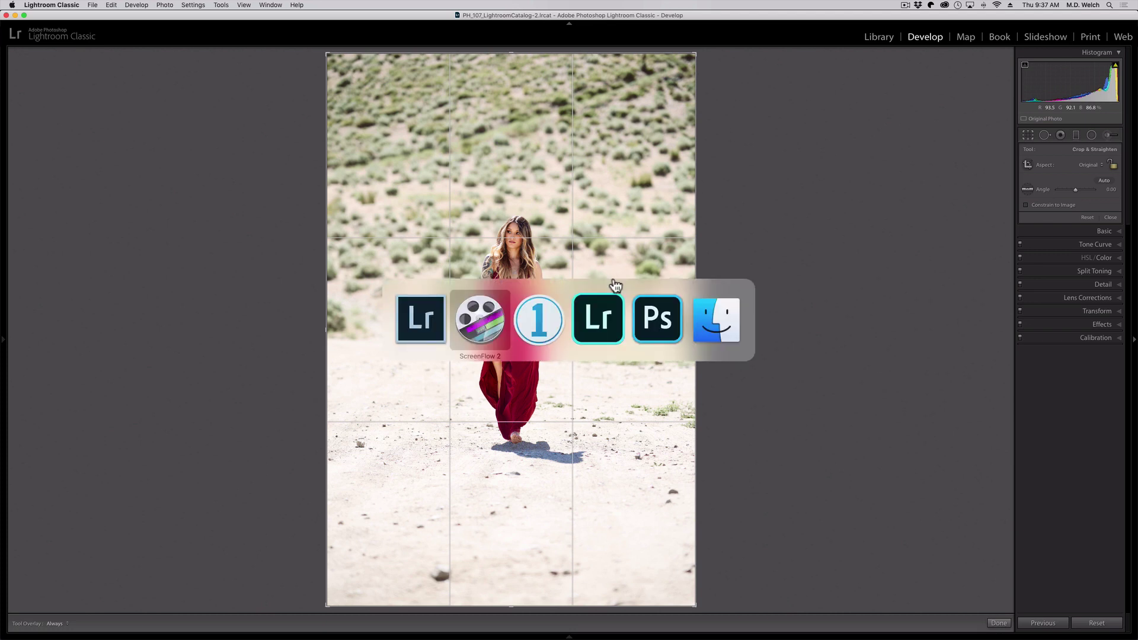
pyautogui.press('Escape')
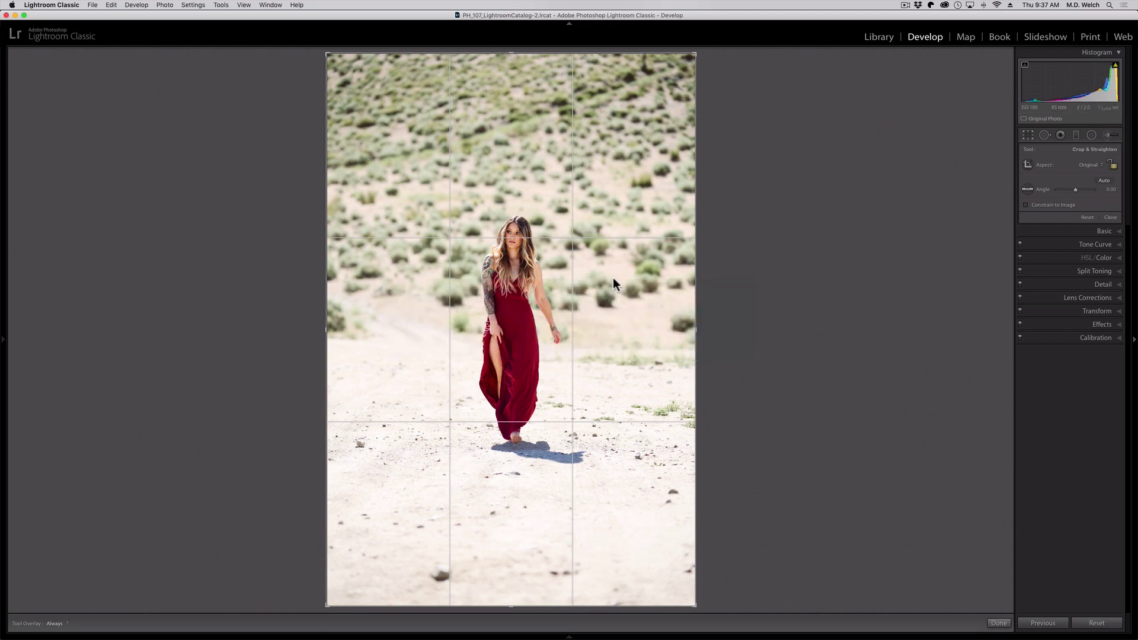
pyautogui.press('super+Tab')
pyautogui.press('Tab')
pyautogui.press('Tab')
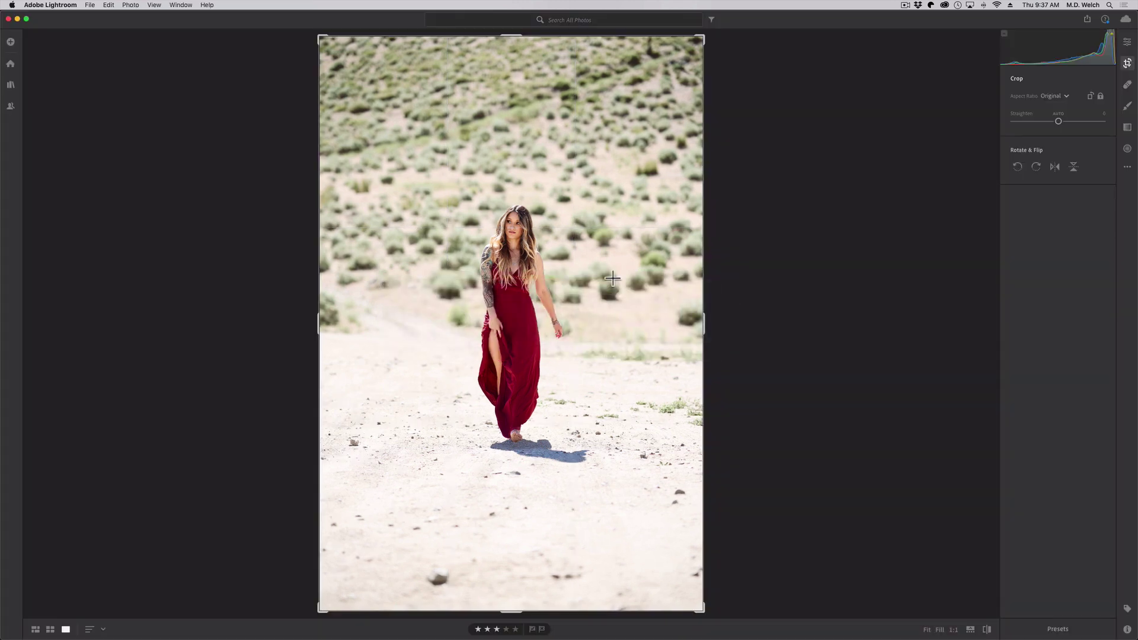
pyautogui.press('super+Tab')
pyautogui.press('Tab')
pyautogui.press('Tab')
pyautogui.press('Tab')
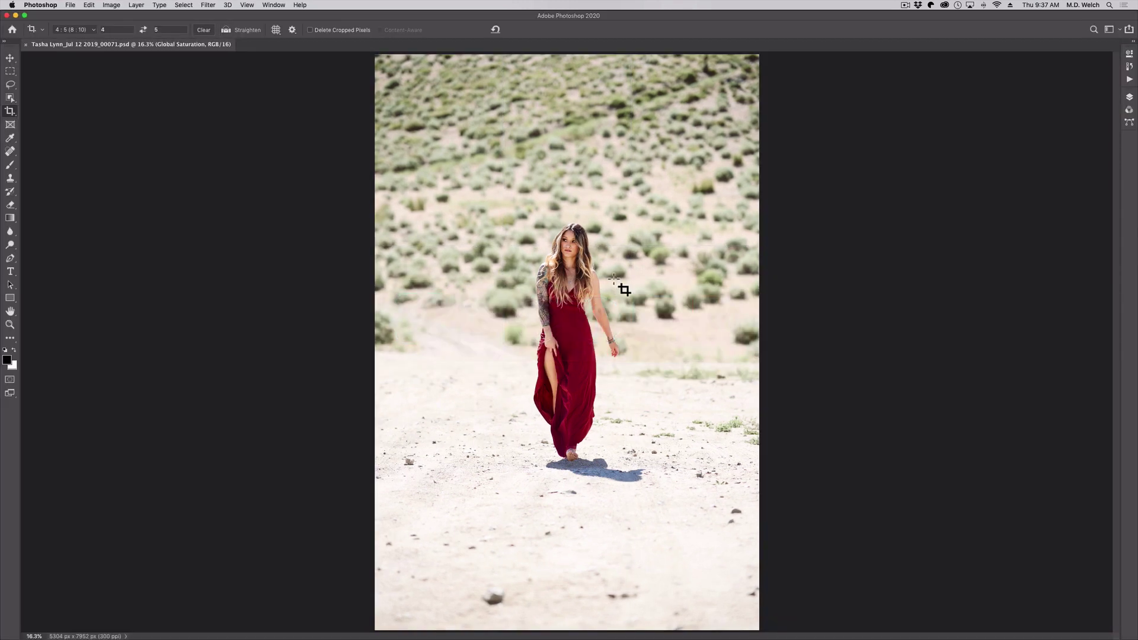
pyautogui.press('super+Tab')
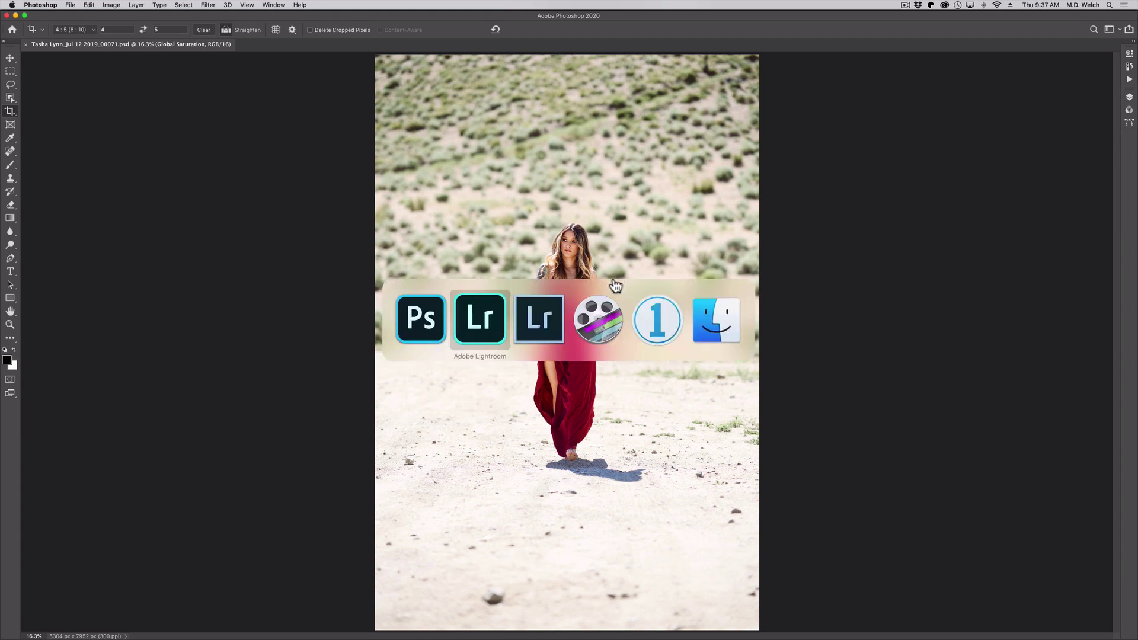
pyautogui.press('Tab')
pyautogui.press('Tab')
pyautogui.press('Tab')
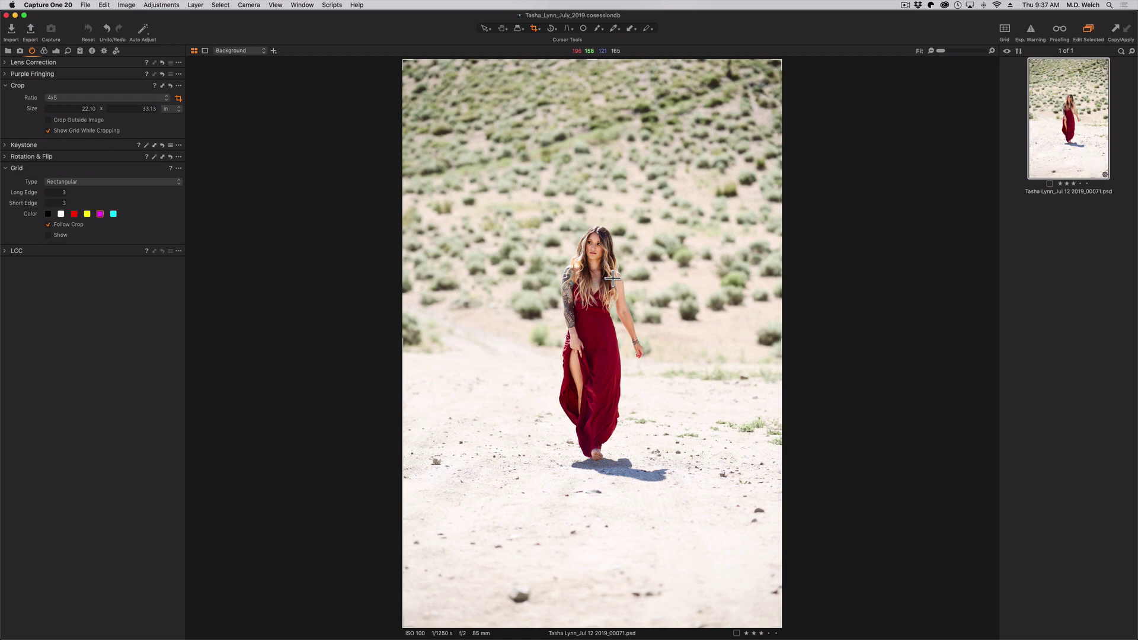
# Switch from Capture One 20, past Photoshop, to Lightroom Classic's crop view.
pyautogui.press('super+Tab')
pyautogui.press('Tab')
pyautogui.press('Tab')
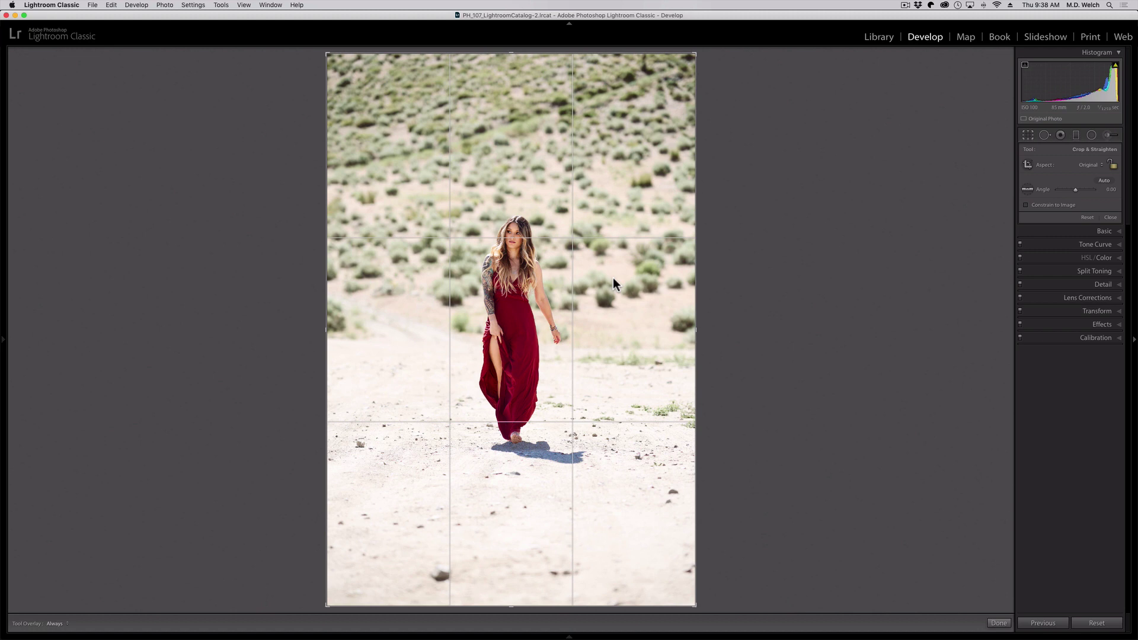
# Switch to Photoshop 2020 to view the portrait, then on toward Adobe Lightroom.
pyautogui.press('super+Tab')
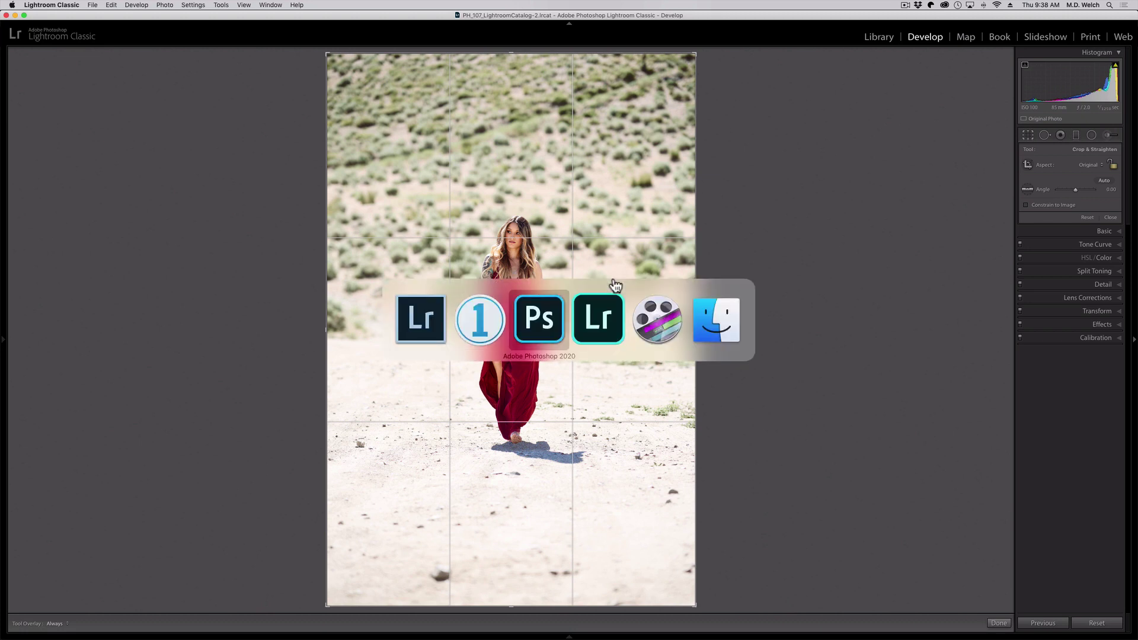
pyautogui.press('super+Tab')
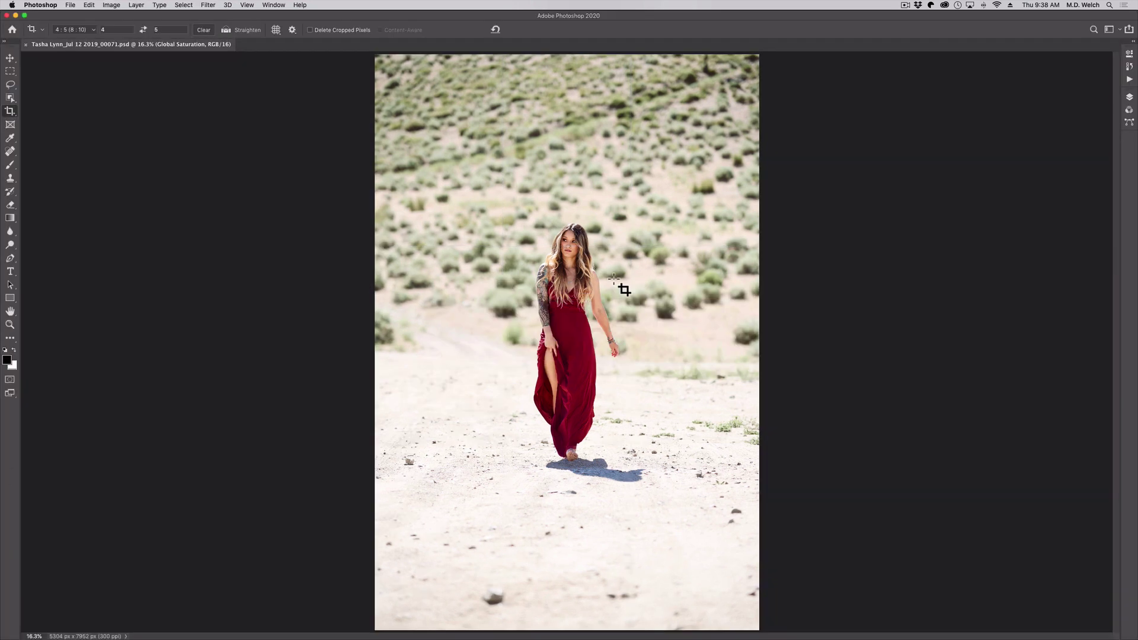
pyautogui.press('super+Tab')
pyautogui.press('super+Tab')
pyautogui.press('super+Tab')
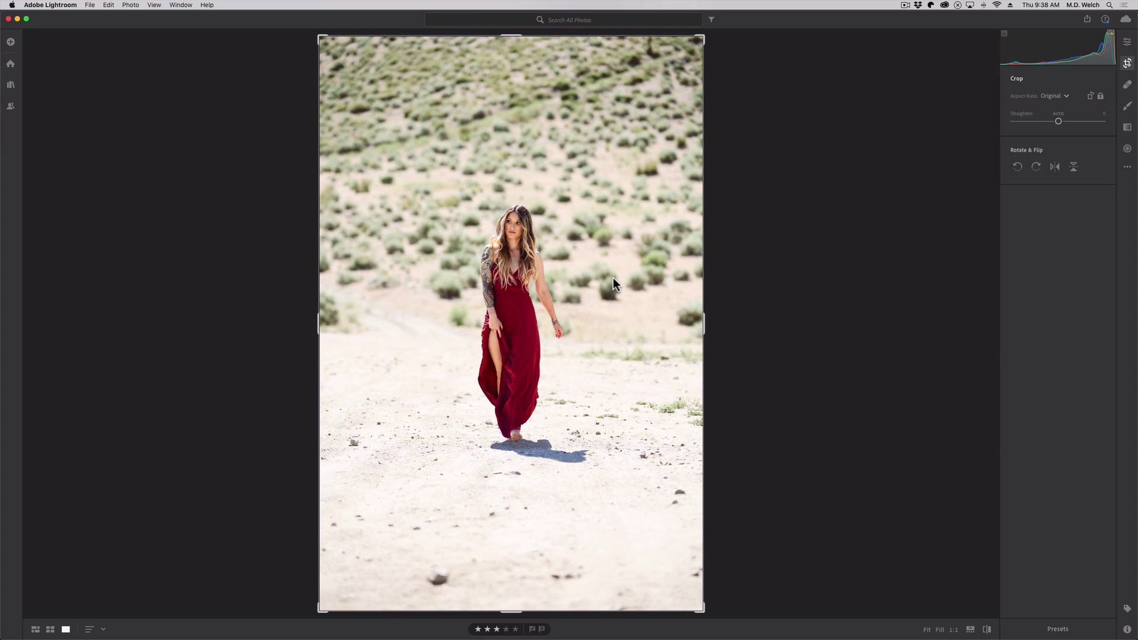
# Switch to Photoshop 2020, where the portrait has a 4:5 crop ratio set.
pyautogui.press('super+Tab')
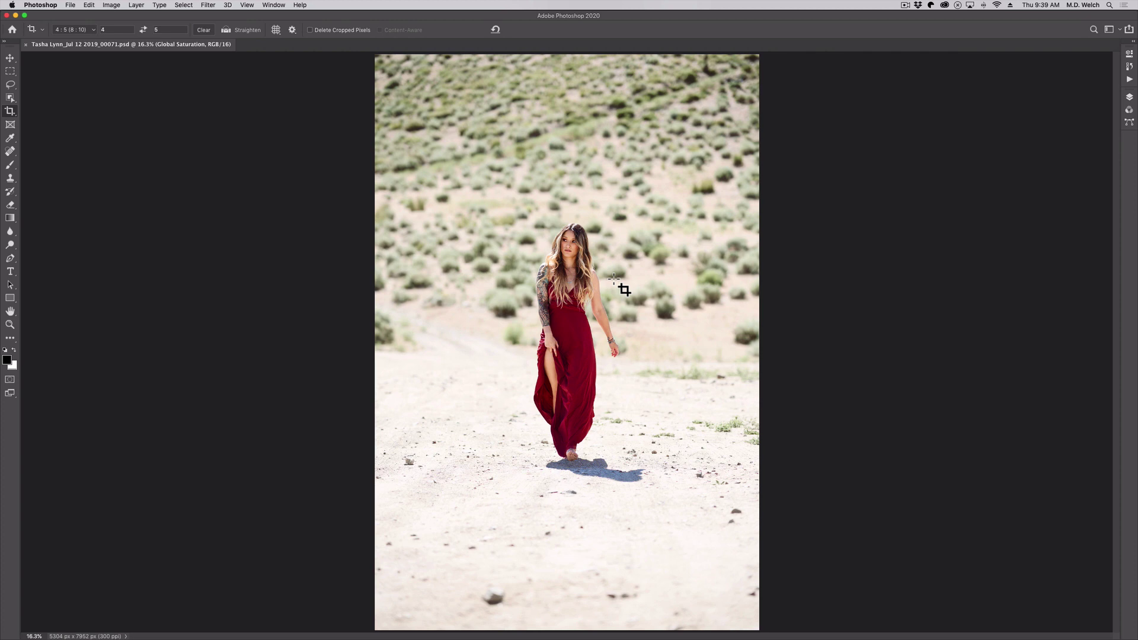
# Cycle through the open apps toward Lightroom Classic and Capture One 20.
pyautogui.press('super+Tab')
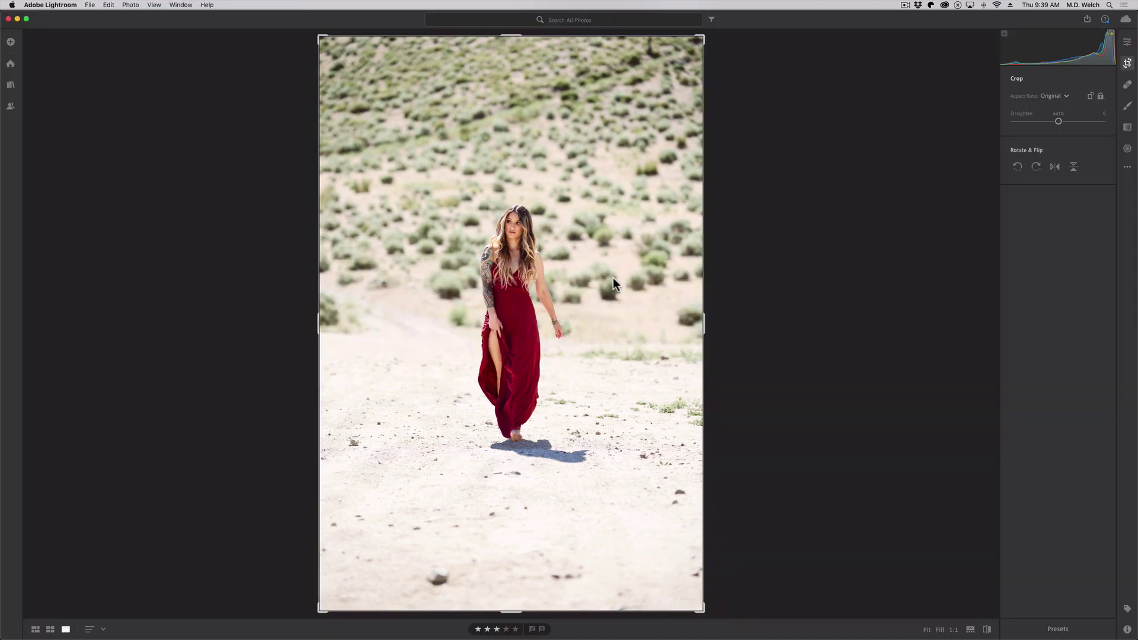
pyautogui.press('super+Tab')
pyautogui.press('super+Tab')
pyautogui.press('super+Tab')
pyautogui.press('super+Tab')
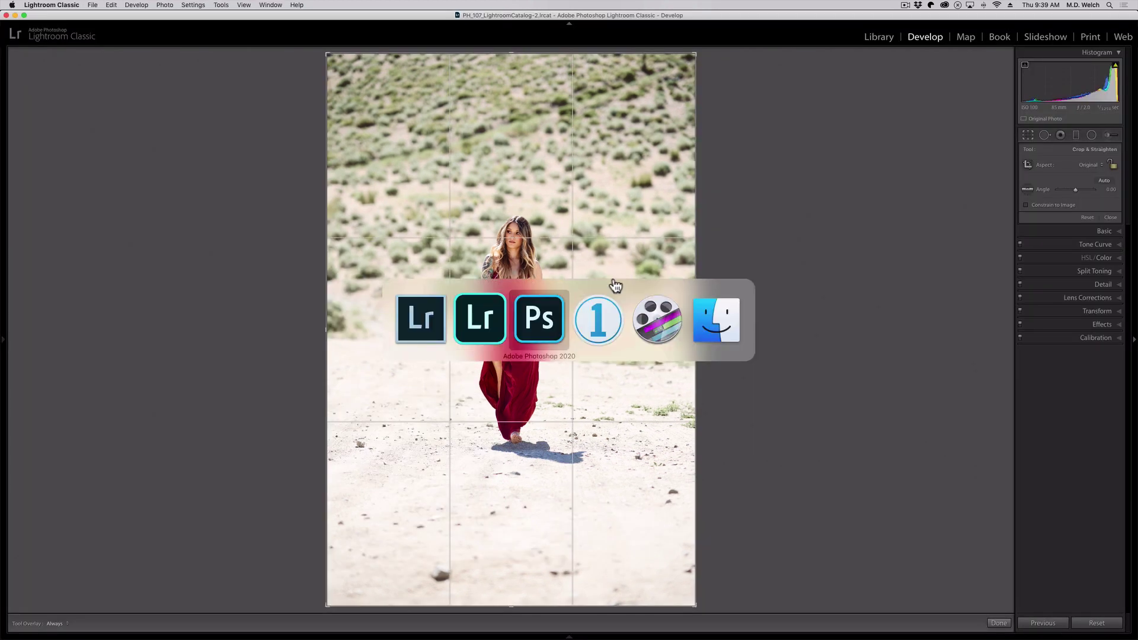
pyautogui.press('super+Tab')
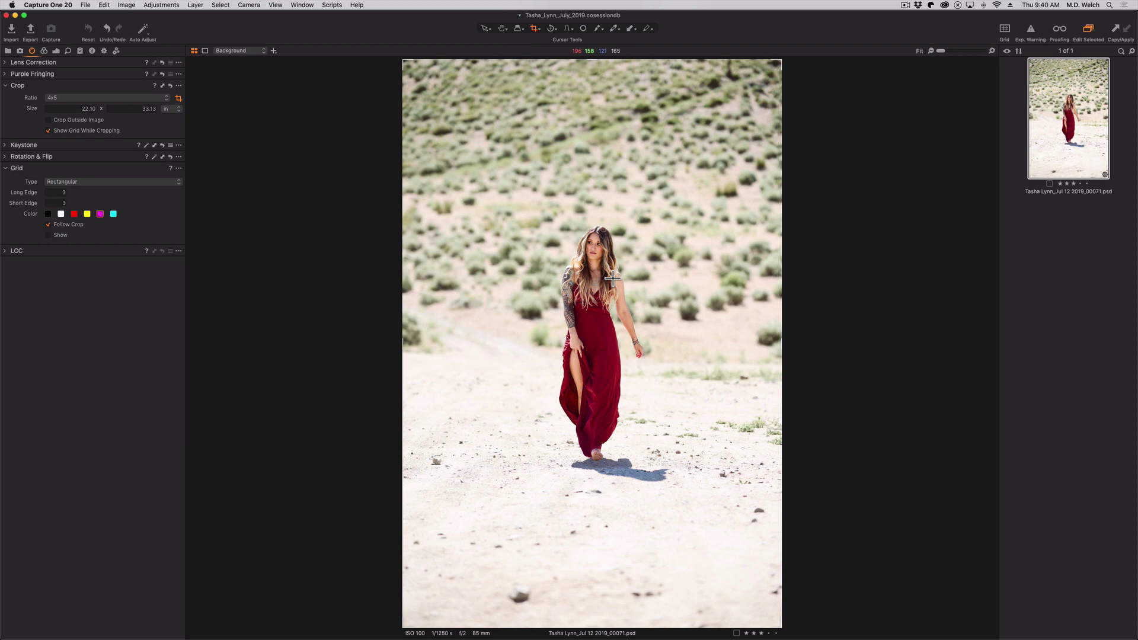
# Bring Photoshop 2020 to the front, showing the portrait with its 4:5 crop ratio.
pyautogui.press('super+Tab')
pyautogui.press('super+Tab')
pyautogui.press('super+Tab')
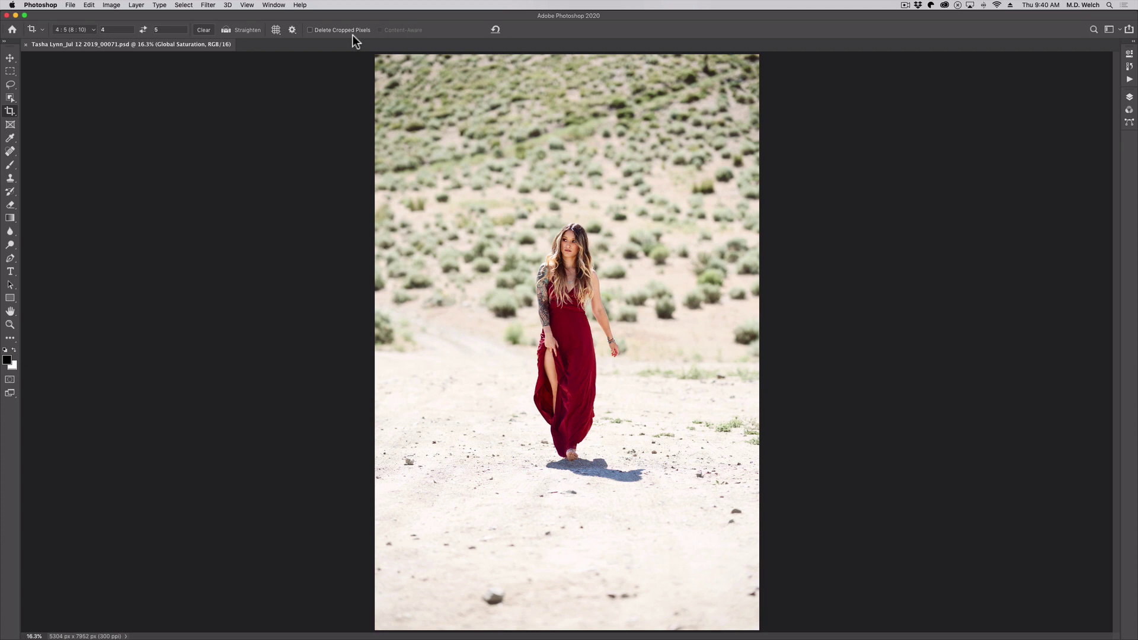
# Return to Lightroom Classic's Develop crop view with the portrait at Original aspect.
pyautogui.press('super+Tab')
pyautogui.press('super+Tab')
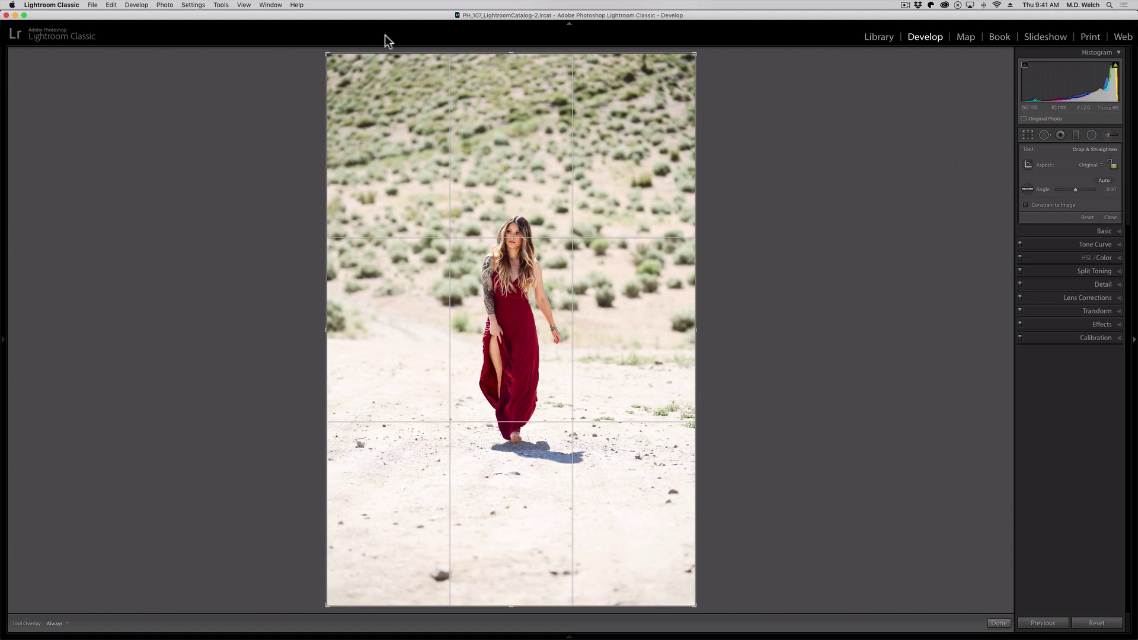
# Switch from Lightroom Classic to the cloud Adobe Lightroom to see its crop settings.
pyautogui.press('super+Tab')
pyautogui.press('super+Tab')
pyautogui.press('super+Tab')
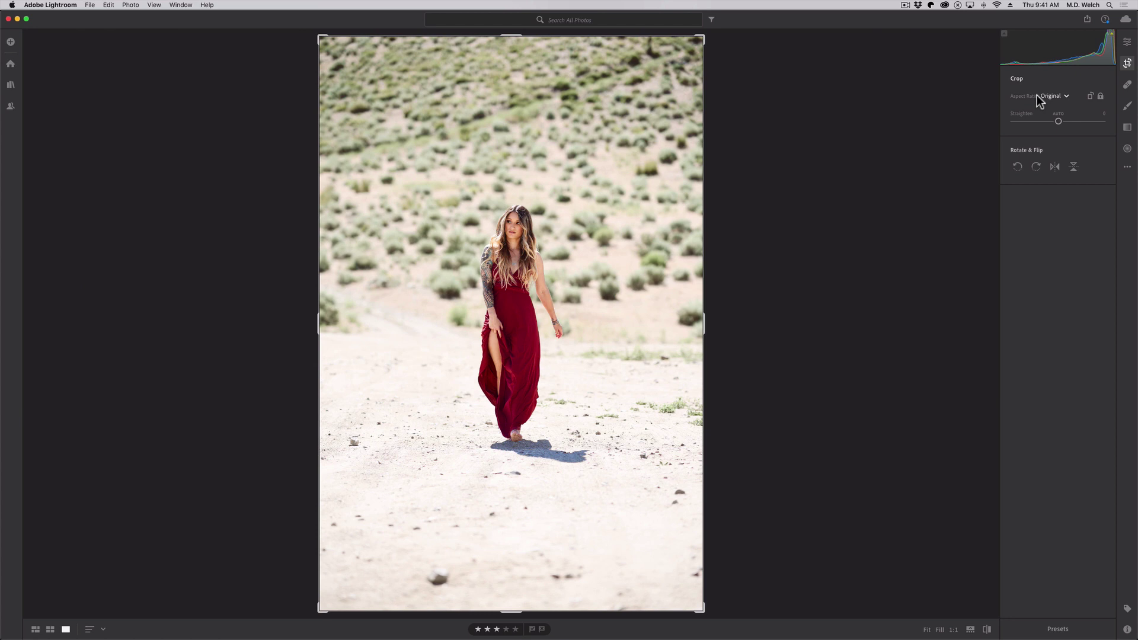
# Switch from Adobe Lightroom back to Lightroom Classic.
pyautogui.press('super+Tab')
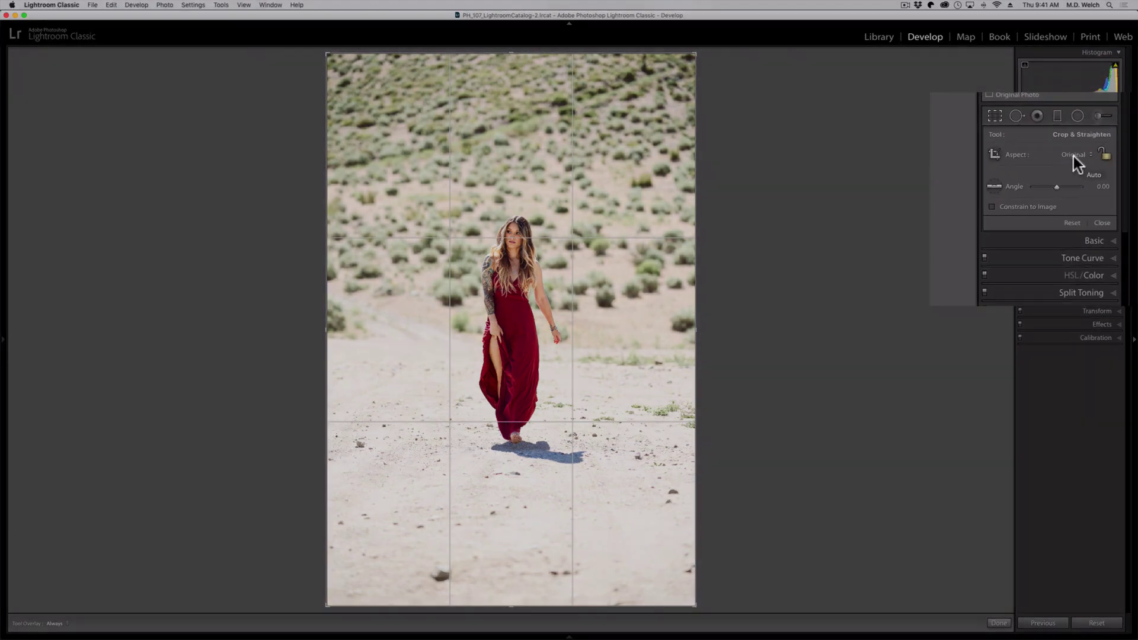
# Set the crop aspect to 4 x 5 / 8 x 10, compare 2 x 3 / 4 x 6, then reselect 4 x 5.
pyautogui.click(1087, 166)
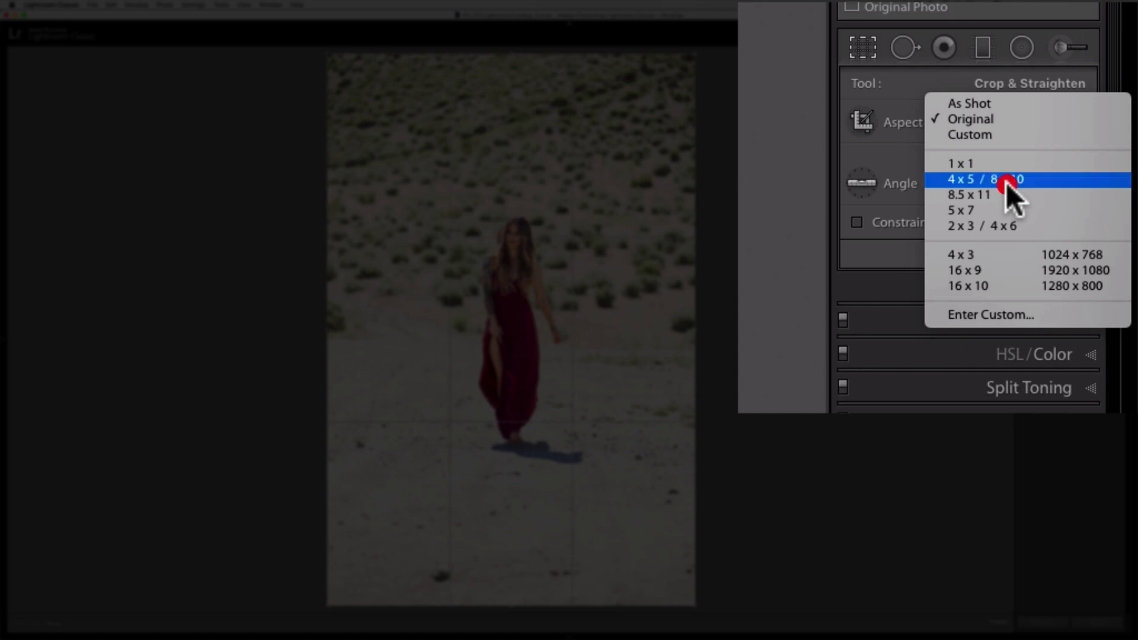
pyautogui.click(1005, 181)
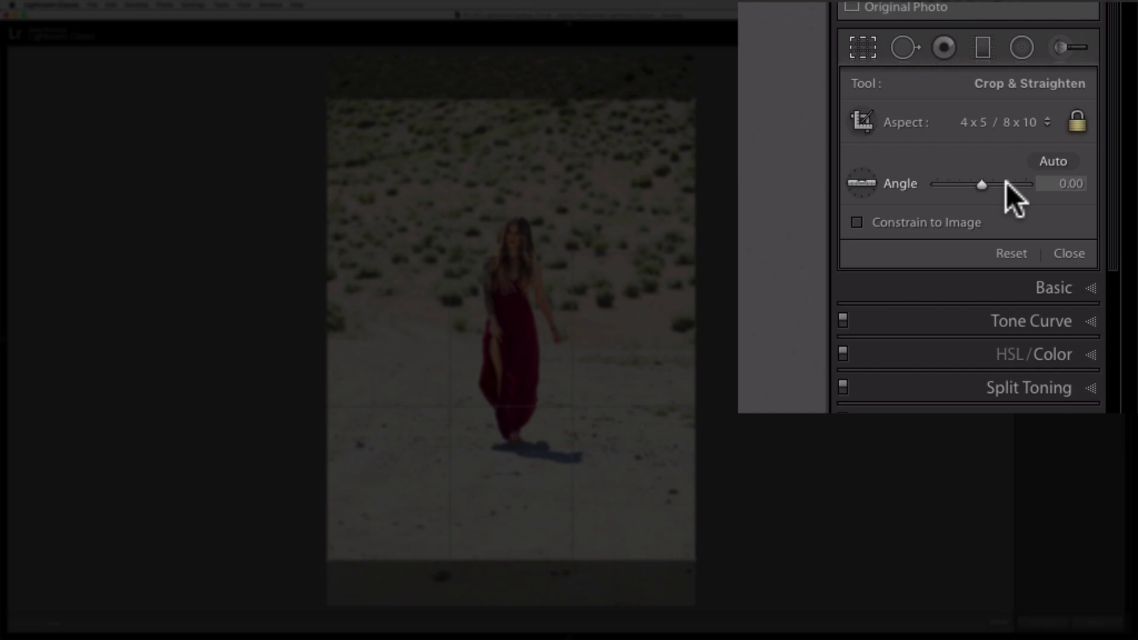
pyautogui.click(1008, 124)
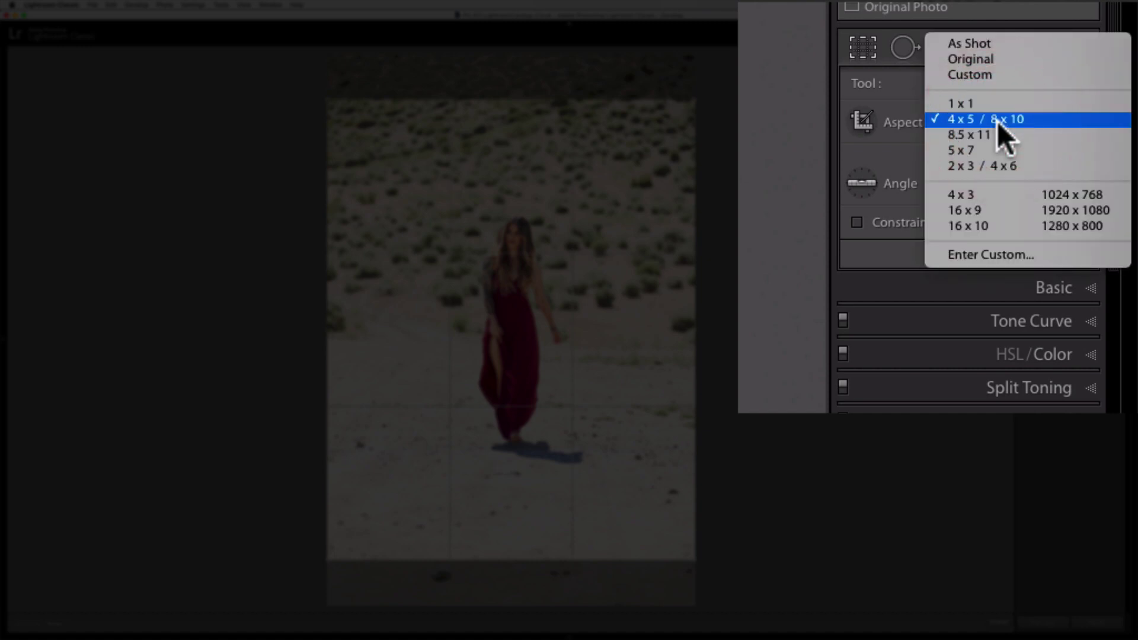
pyautogui.click(999, 166)
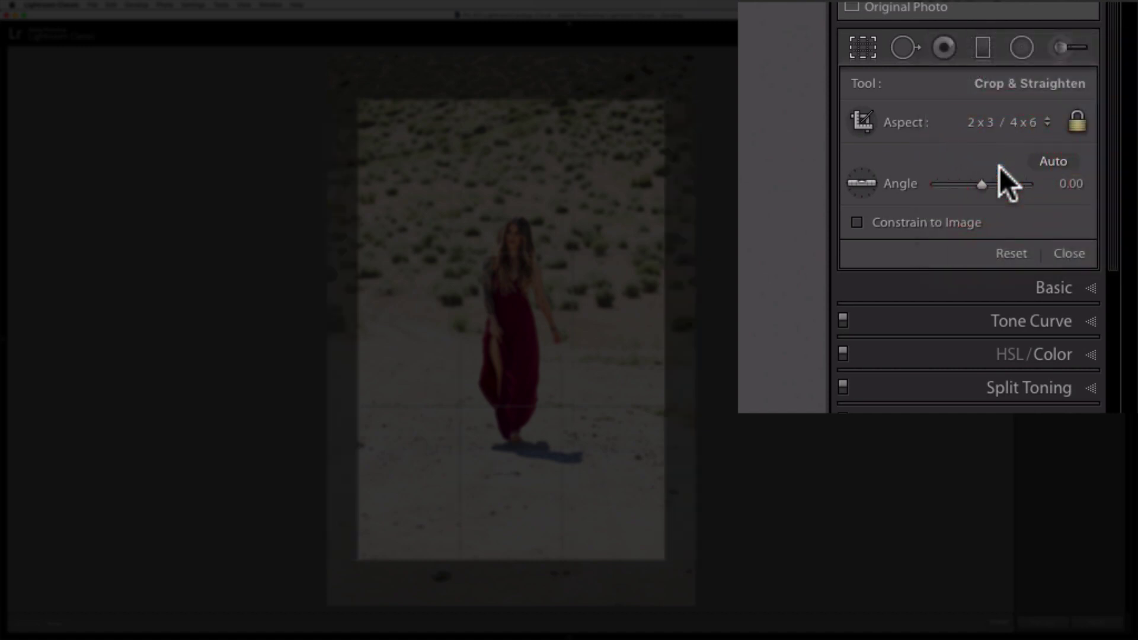
pyautogui.click(996, 116)
pyautogui.click(1002, 72)
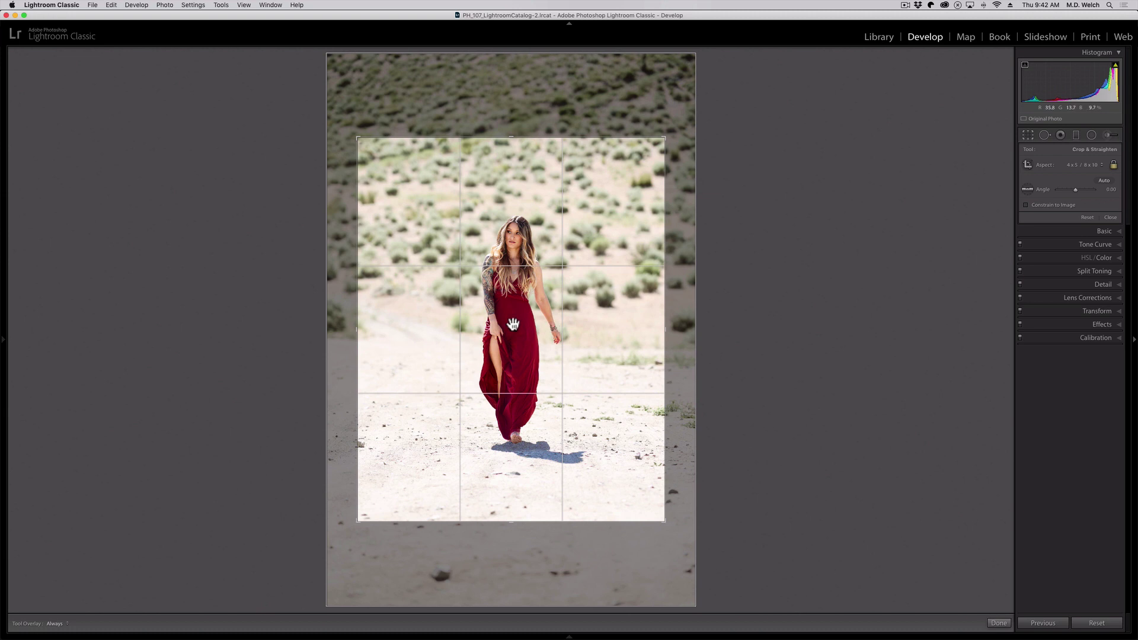
# Reframe the Lightroom 4:5 crop around the woman, apply it, and switch to Photoshop.
pyautogui.moveTo(510, 322); pyautogui.dragTo(544, 351)
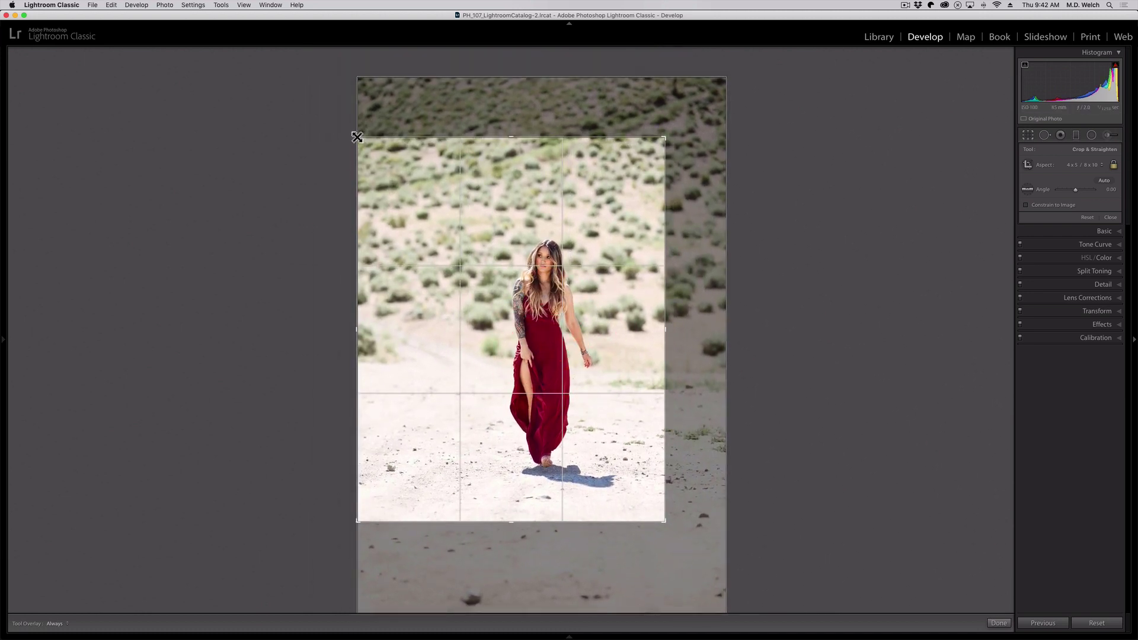
pyautogui.moveTo(362, 137); pyautogui.dragTo(391, 158)
pyautogui.moveTo(527, 256); pyautogui.dragTo(576, 279)
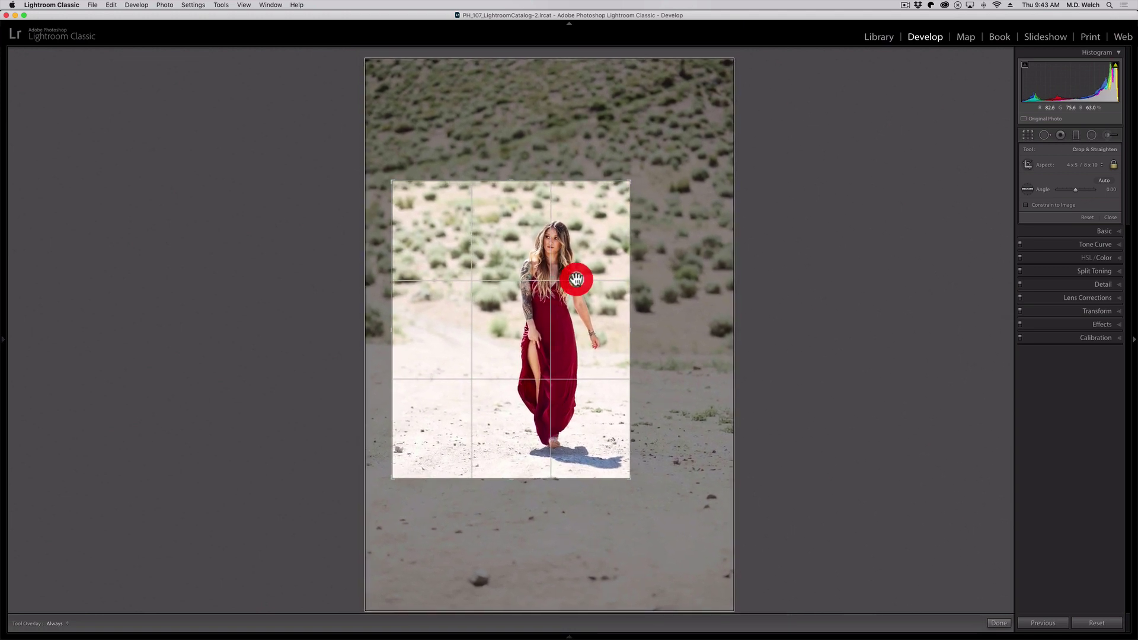
pyautogui.doubleClick(574, 346)
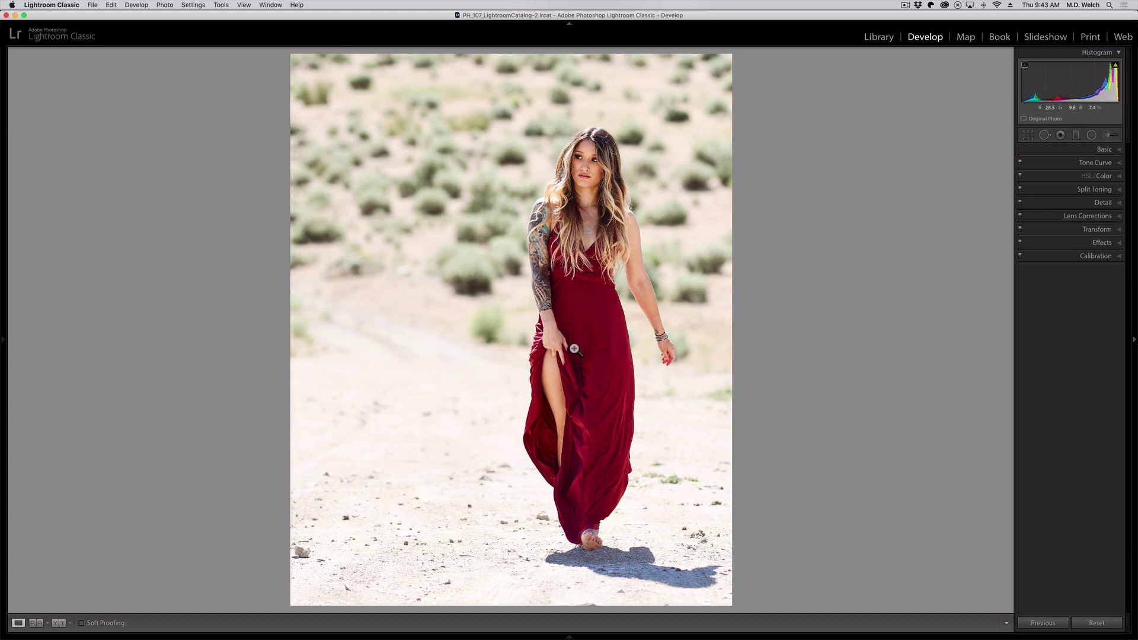
pyautogui.press('super+Tab')
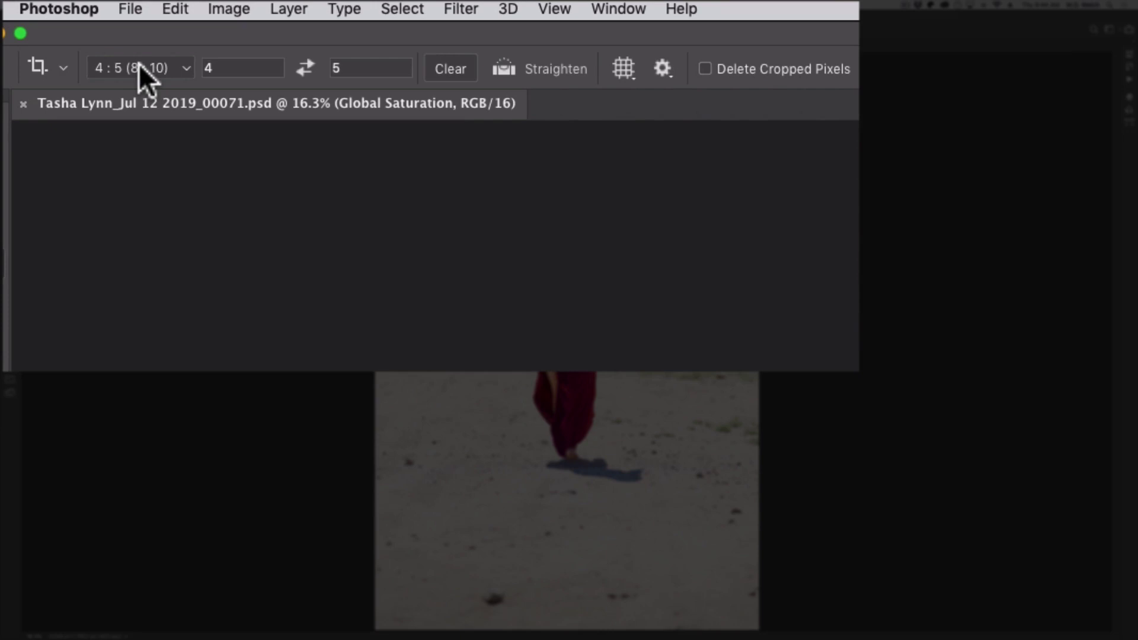
# Set the crop preset to W x H x Resolution at 16 in × 20 in, 300 px/in.
pyautogui.click(140, 68)
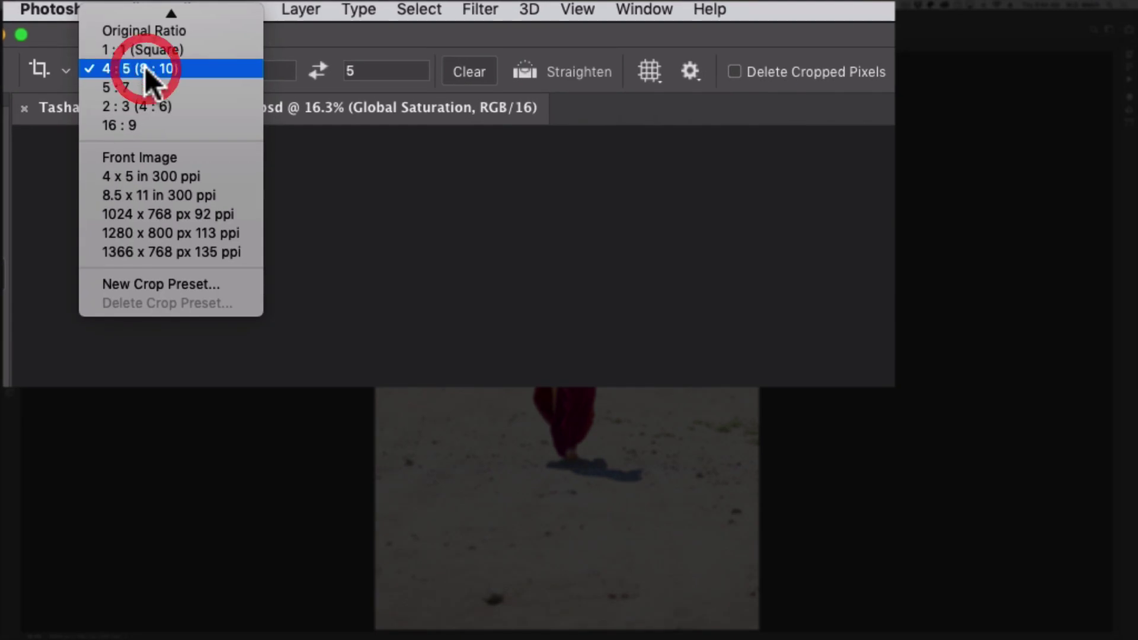
pyautogui.moveTo(164, 12)
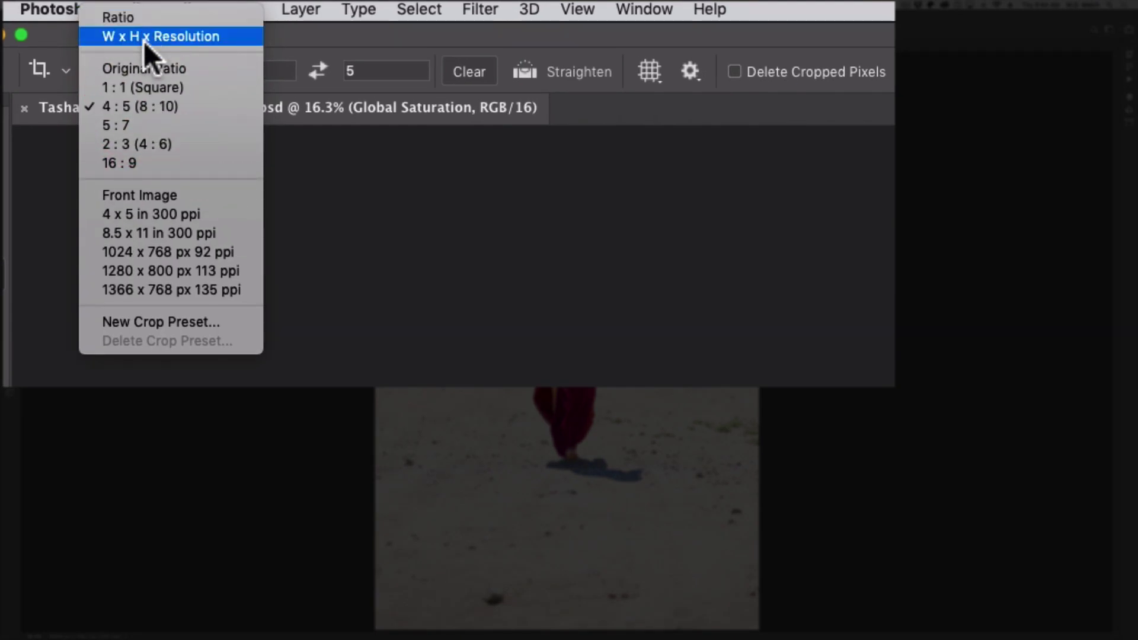
pyautogui.click(144, 41)
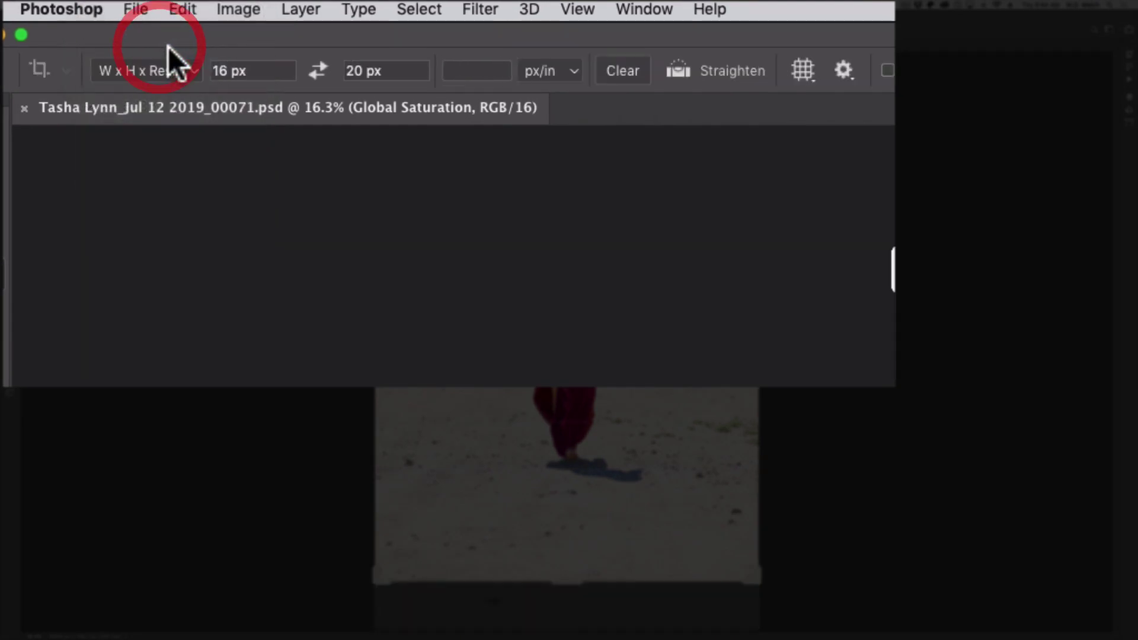
pyautogui.doubleClick(245, 67)
pyautogui.write('1')
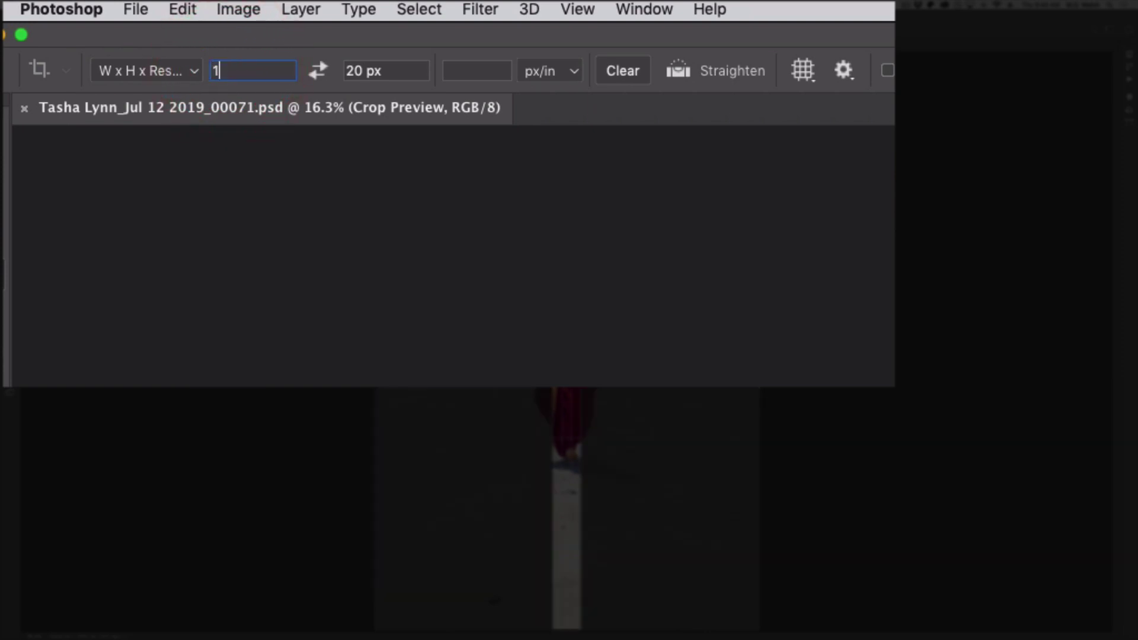
pyautogui.write('6 in')
pyautogui.press('Tab')
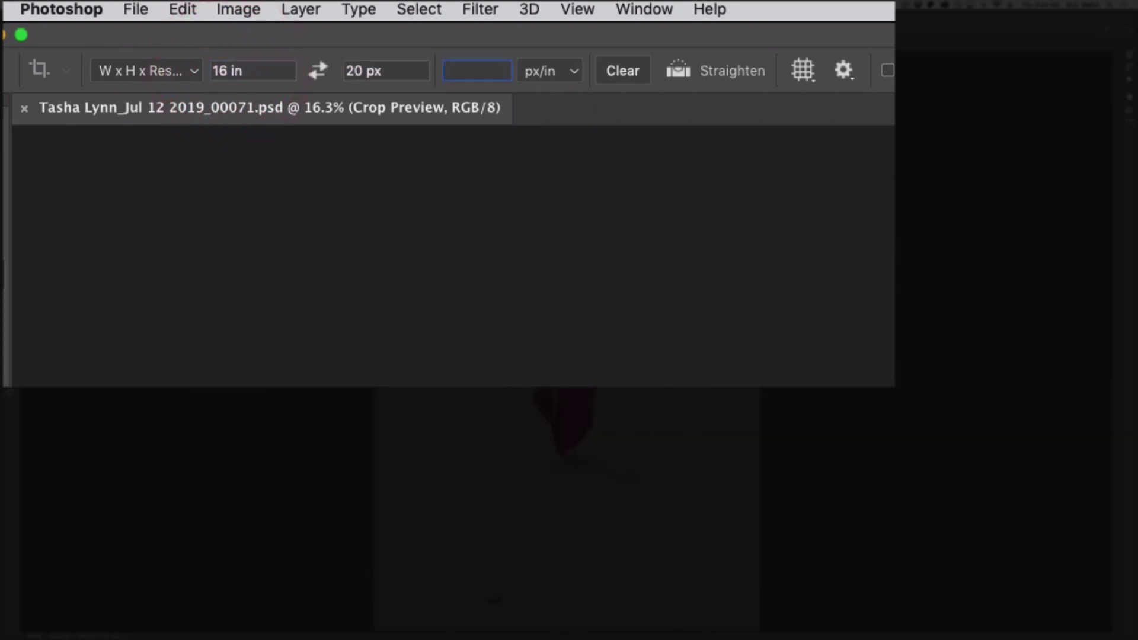
pyautogui.click(385, 70)
pyautogui.write('20 in')
pyautogui.press('Tab')
pyautogui.write('300')
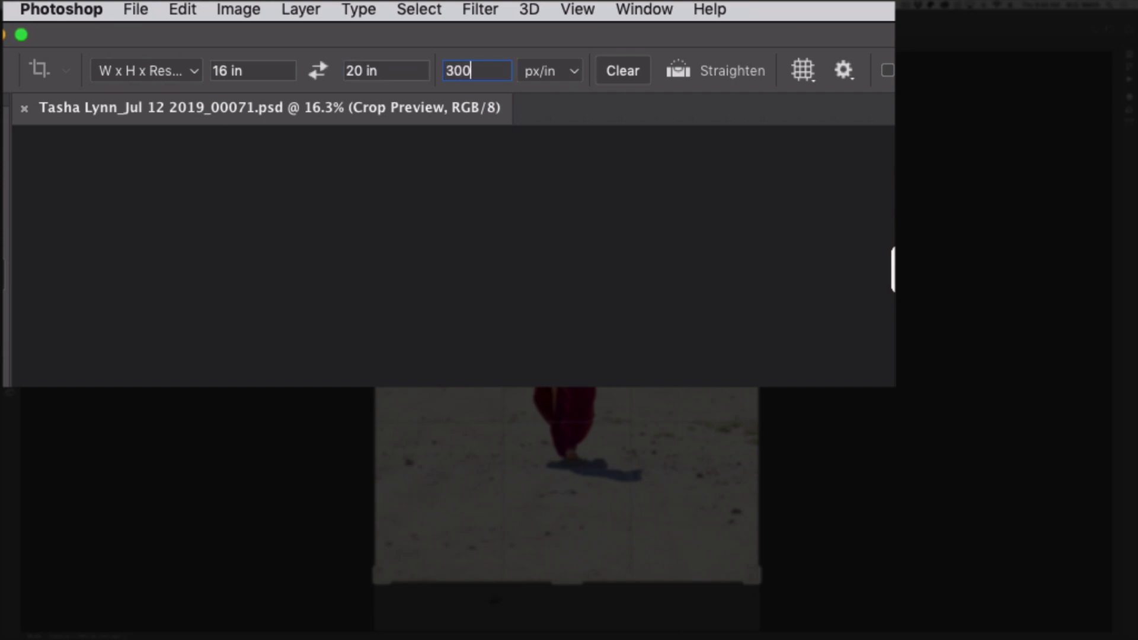
pyautogui.press('Tab')
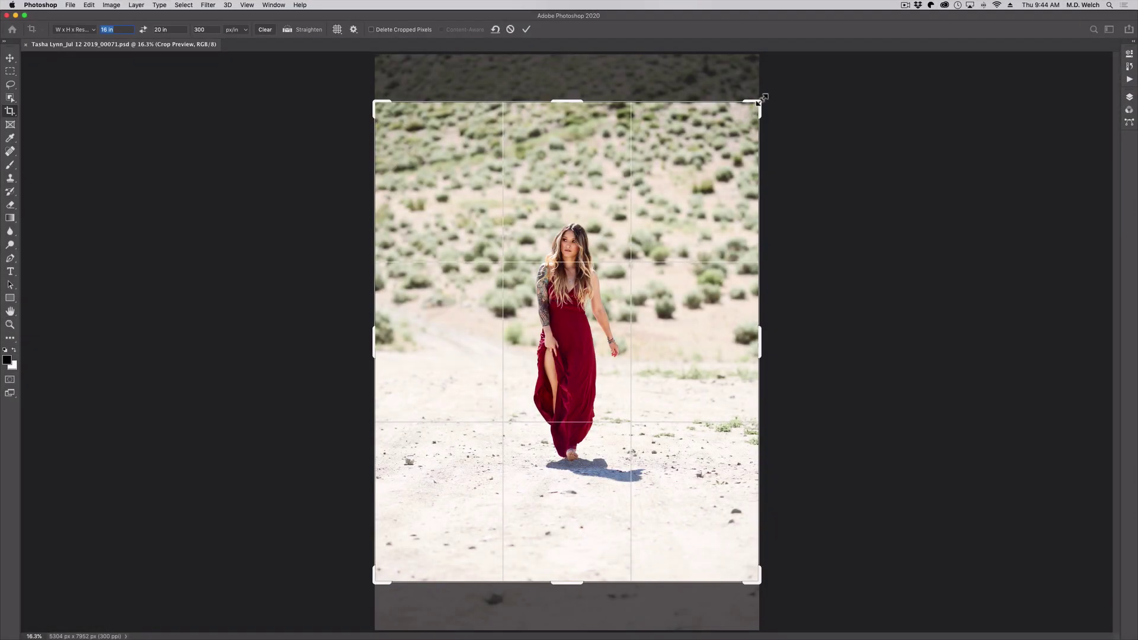
# Tighten the 16 × 20 in crop frame around the woman in red.
pyautogui.moveTo(762, 98); pyautogui.dragTo(722, 148)
pyautogui.moveTo(619, 388); pyautogui.dragTo(602, 432)
pyautogui.click(563, 358)
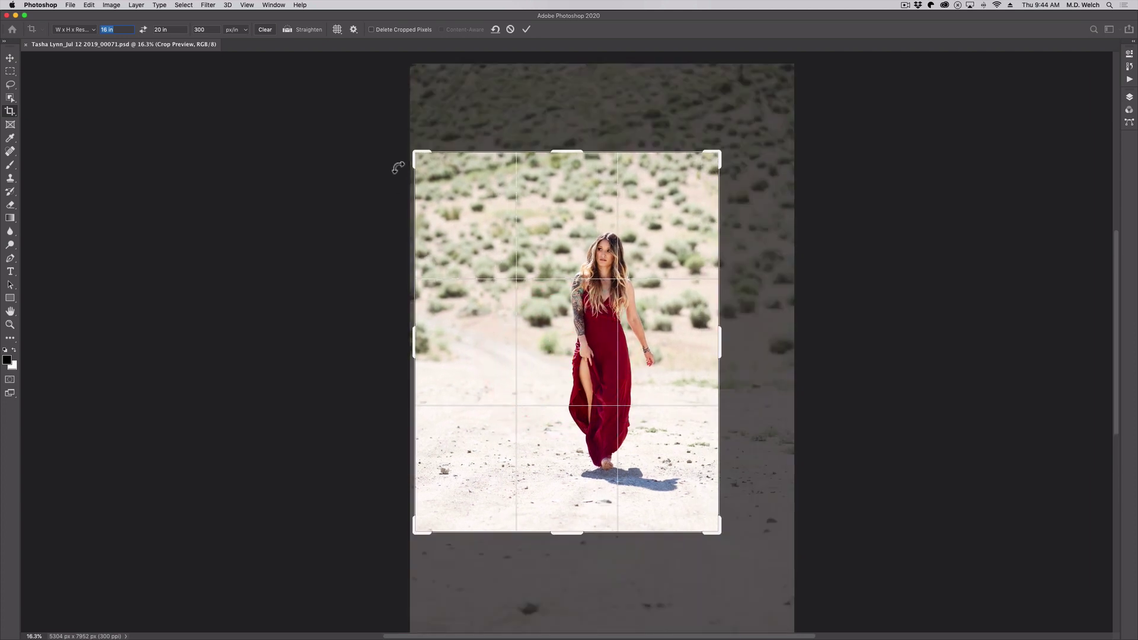
# Adjust the 16 × 20 in crop frame once more, then cancel it, leaving the photo uncropped.
pyautogui.moveTo(414, 153); pyautogui.dragTo(435, 173)
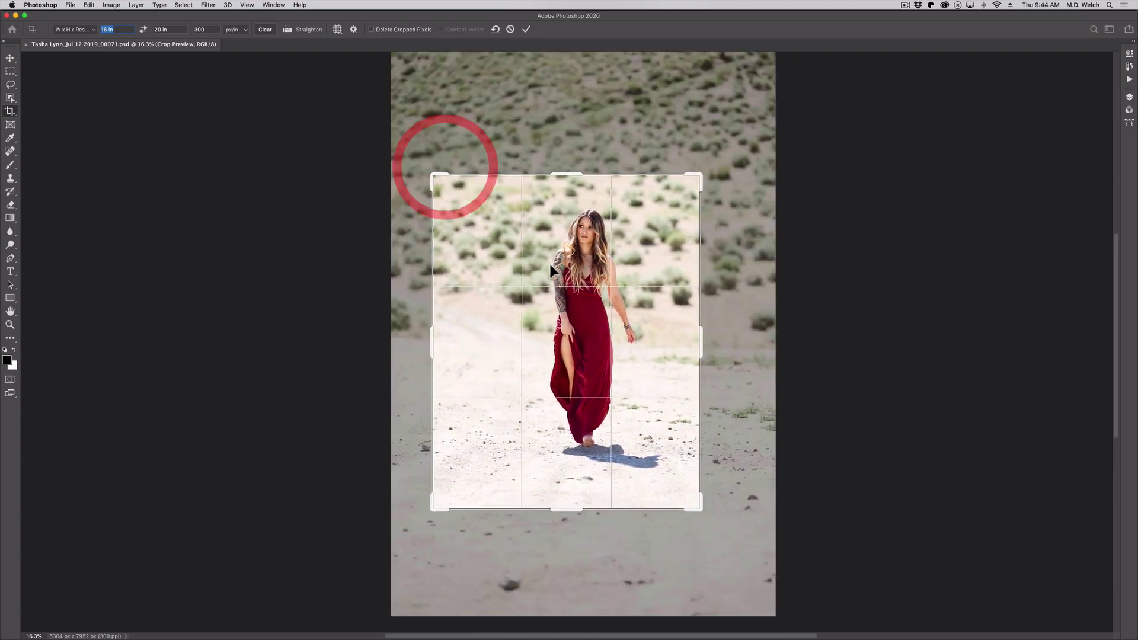
pyautogui.moveTo(550, 266); pyautogui.dragTo(575, 282)
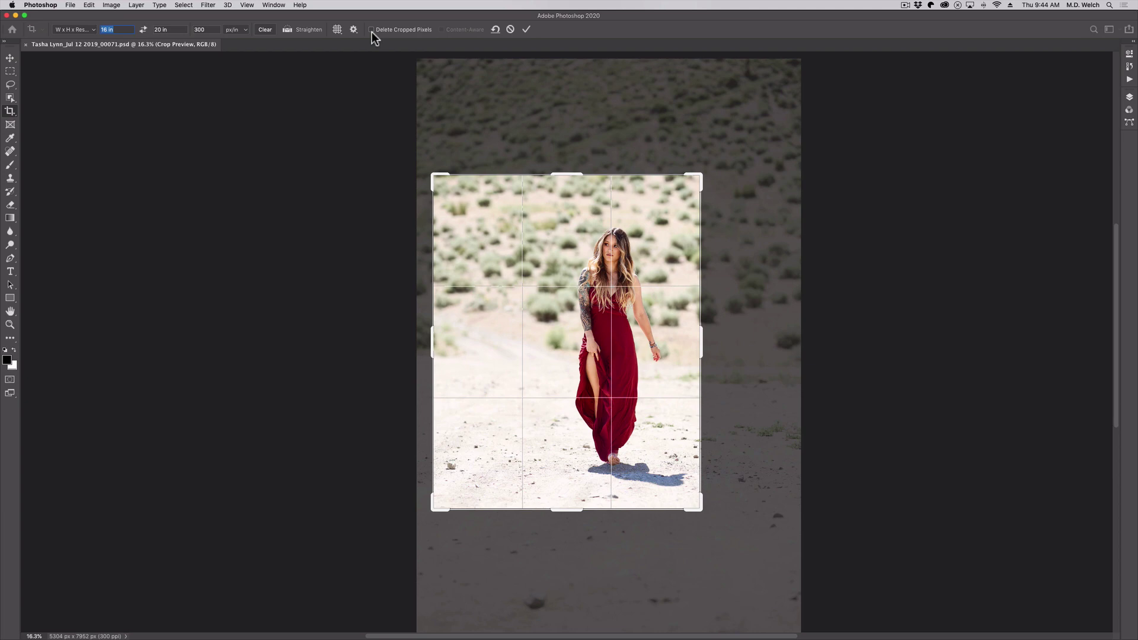
pyautogui.click(510, 30)
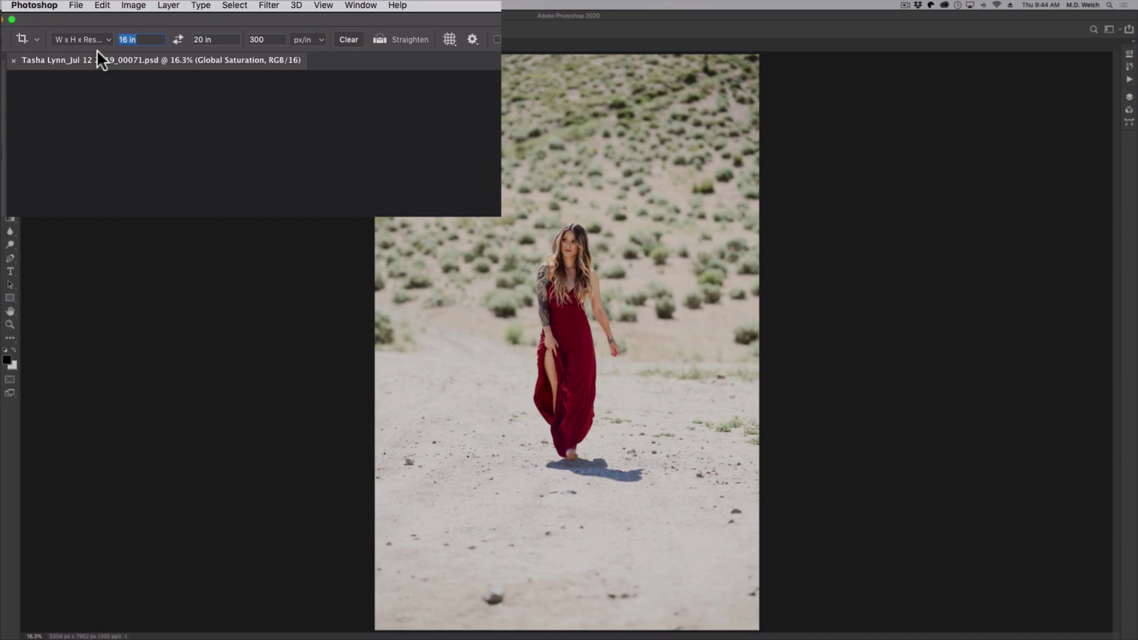
# Switch the crop to 4:5 (8:10), tighten the corners around the woman, and commit it.
pyautogui.click(84, 30)
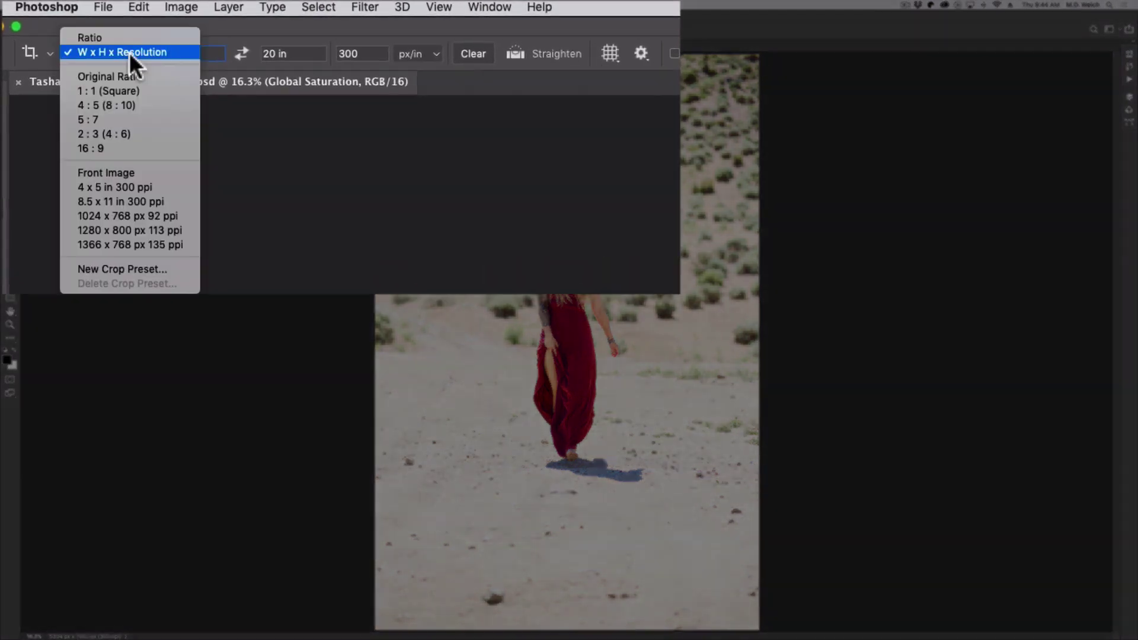
pyautogui.click(133, 107)
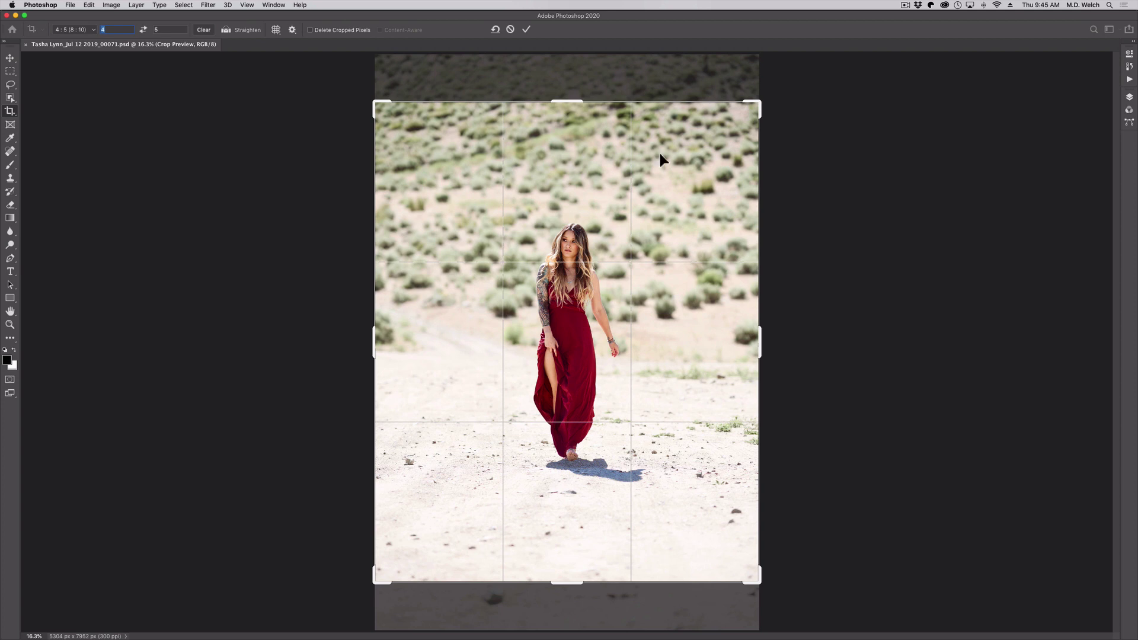
pyautogui.moveTo(757, 111); pyautogui.dragTo(709, 176)
pyautogui.moveTo(603, 294); pyautogui.dragTo(589, 379)
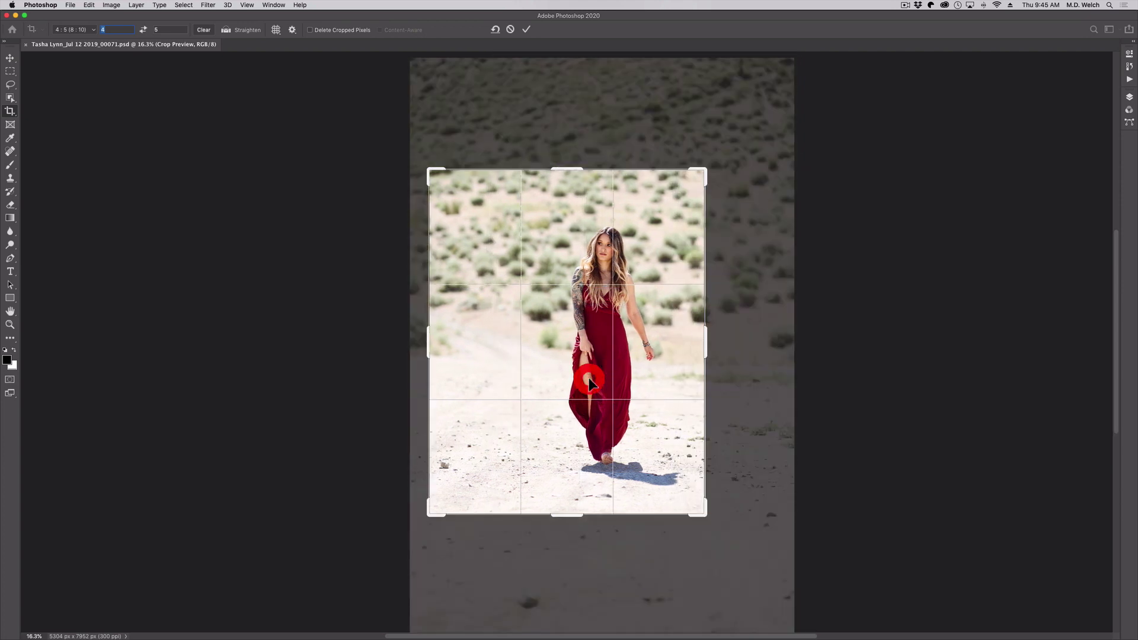
pyautogui.moveTo(440, 167); pyautogui.dragTo(457, 186)
pyautogui.moveTo(560, 291); pyautogui.dragTo(569, 300)
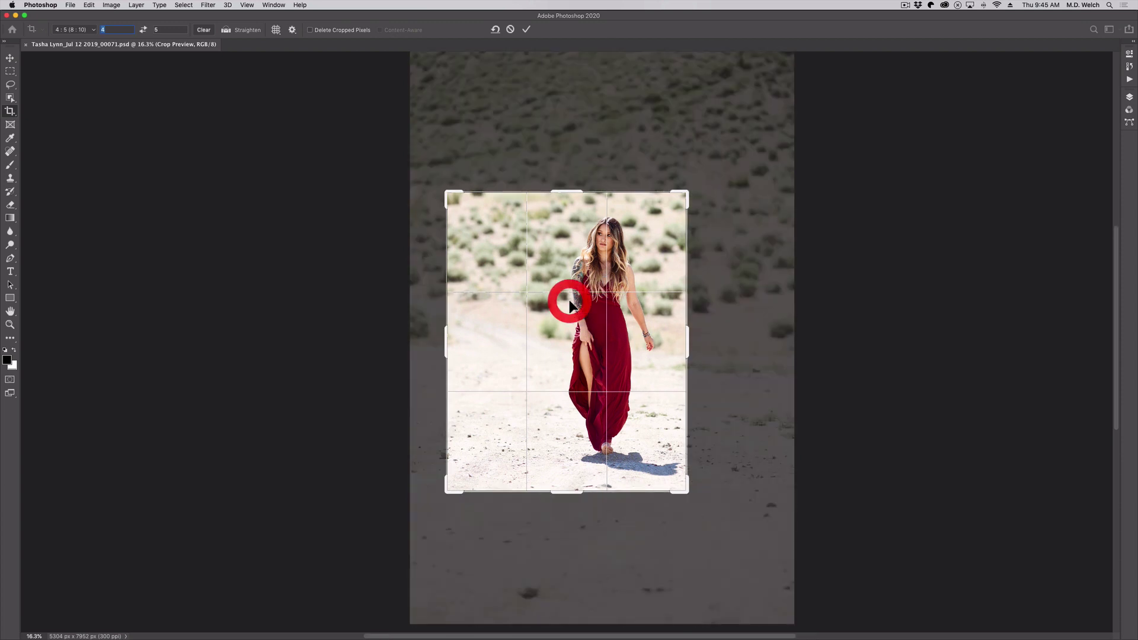
pyautogui.click(525, 30)
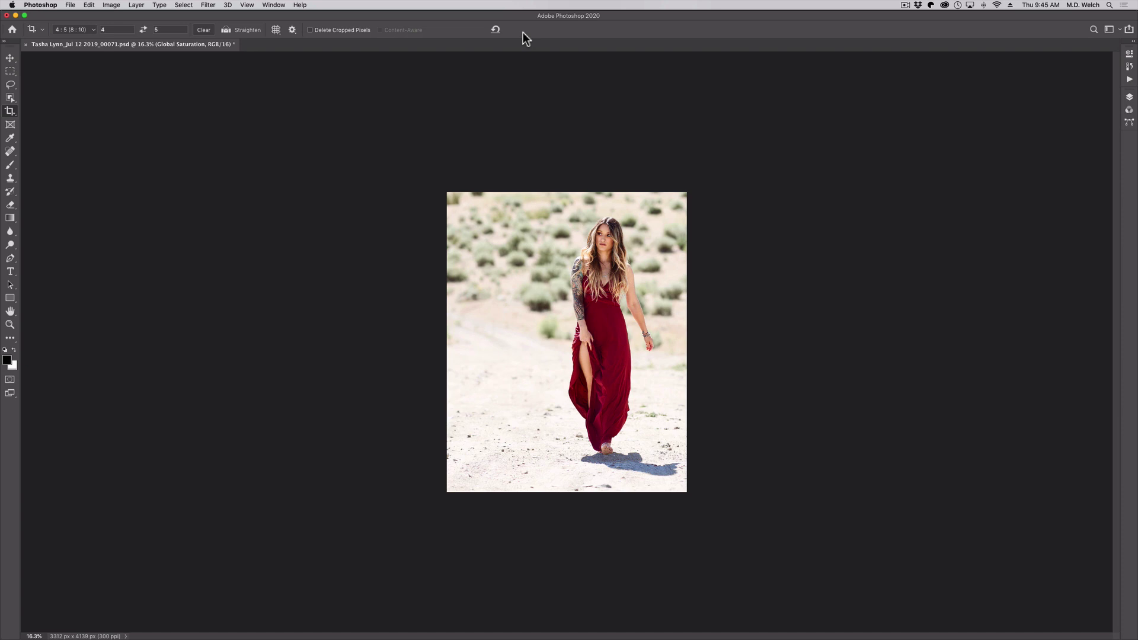
# Fit the cropped 3312 × 4139 px portrait on screen with Cmd+0.
pyautogui.press('super+0')
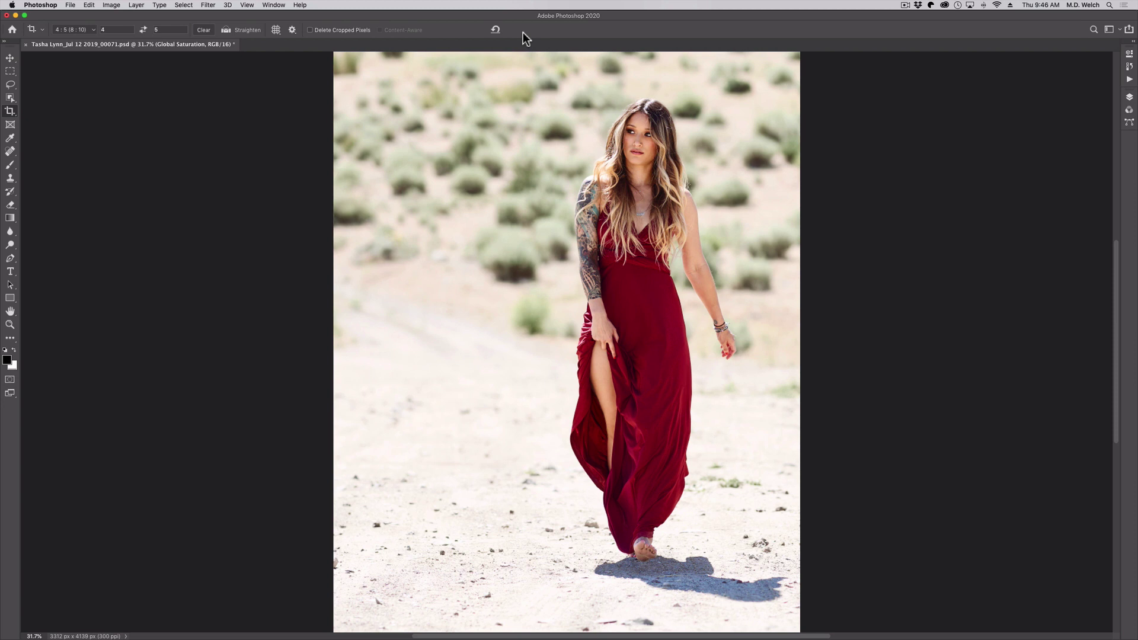
# Read the print size in inches in Image Size (11.04 × 13.797 in at 300 px/in), then cancel.
pyautogui.click(111, 6)
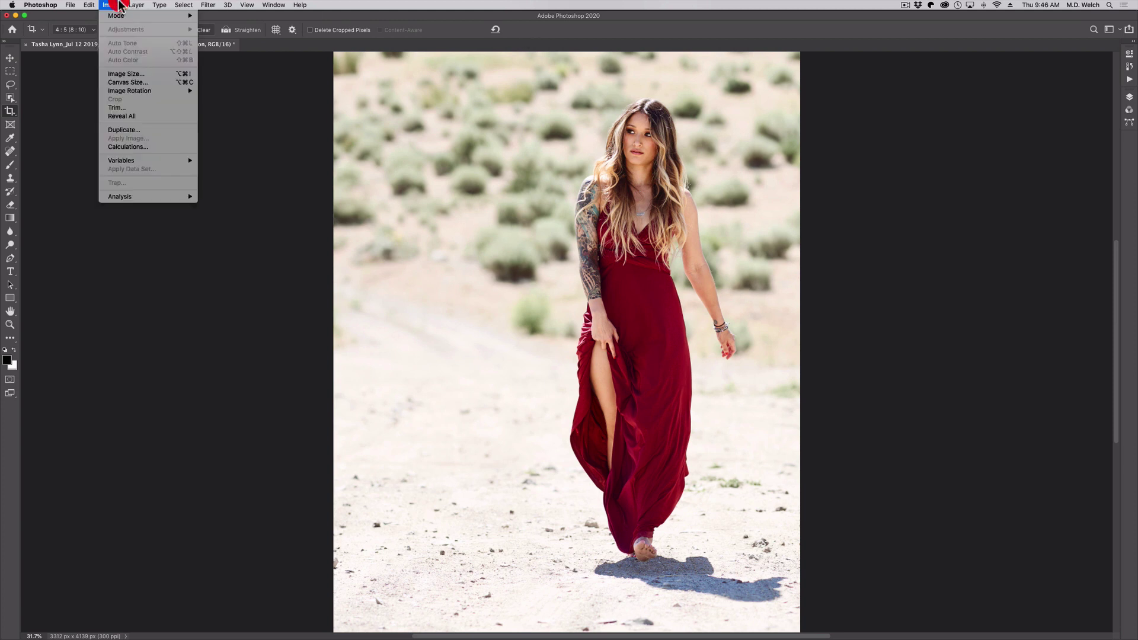
pyautogui.click(131, 74)
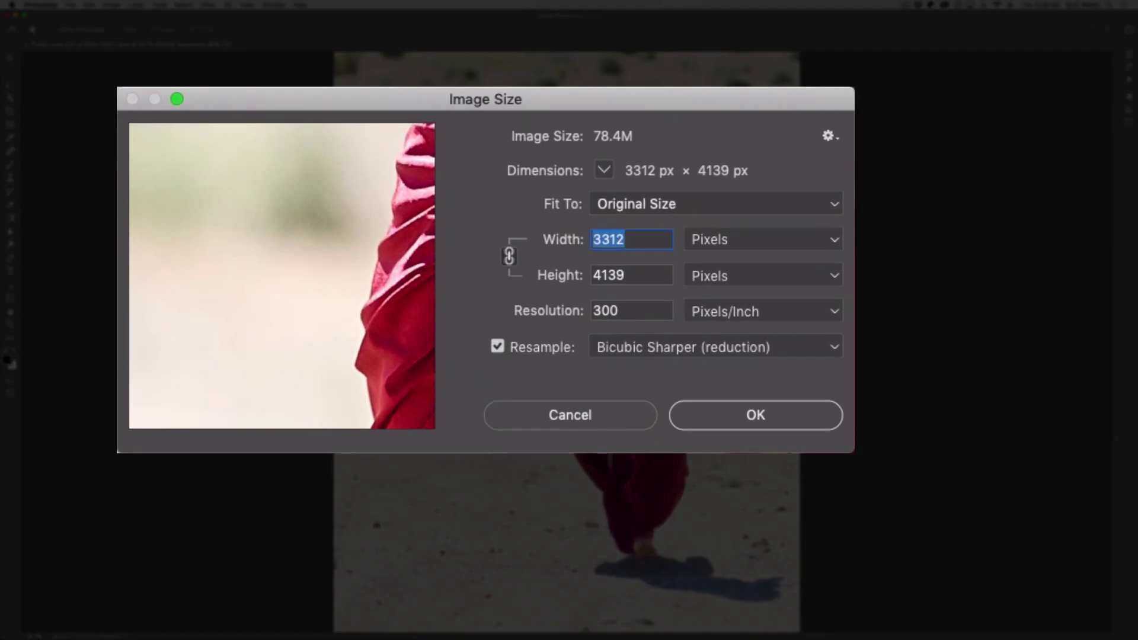
pyautogui.click(718, 239)
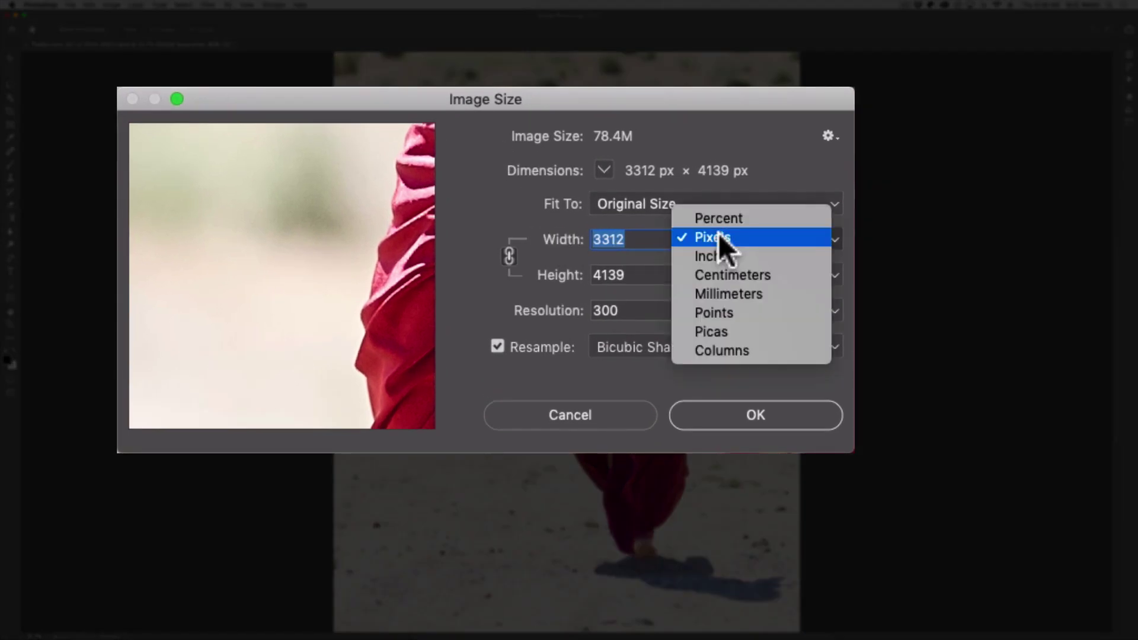
pyautogui.click(723, 256)
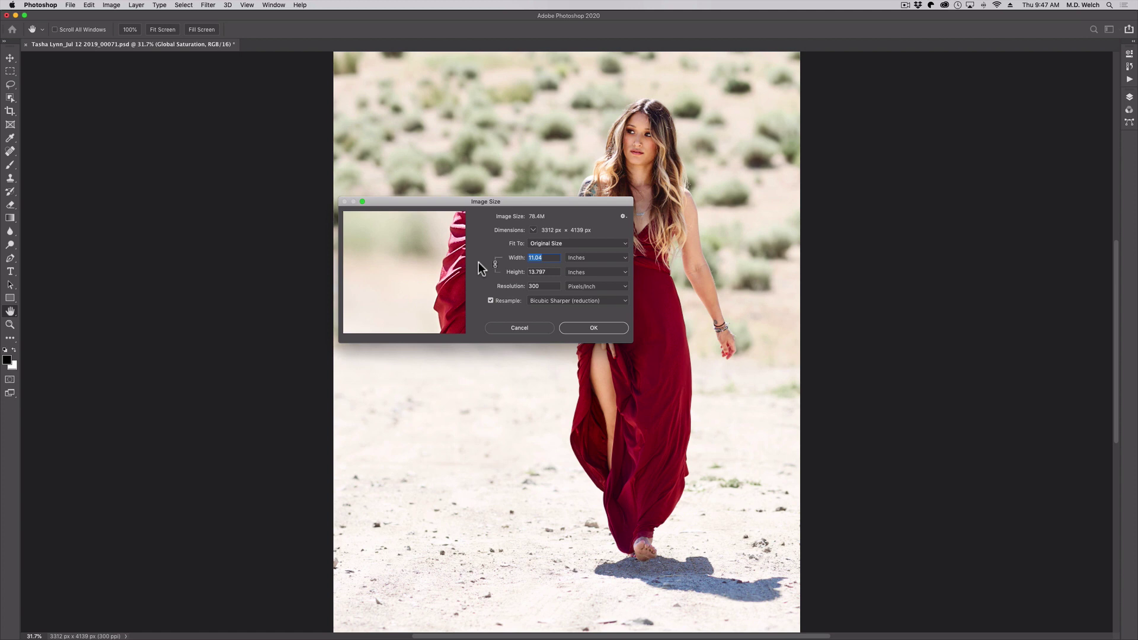
pyautogui.click(519, 328)
pyautogui.press('c')
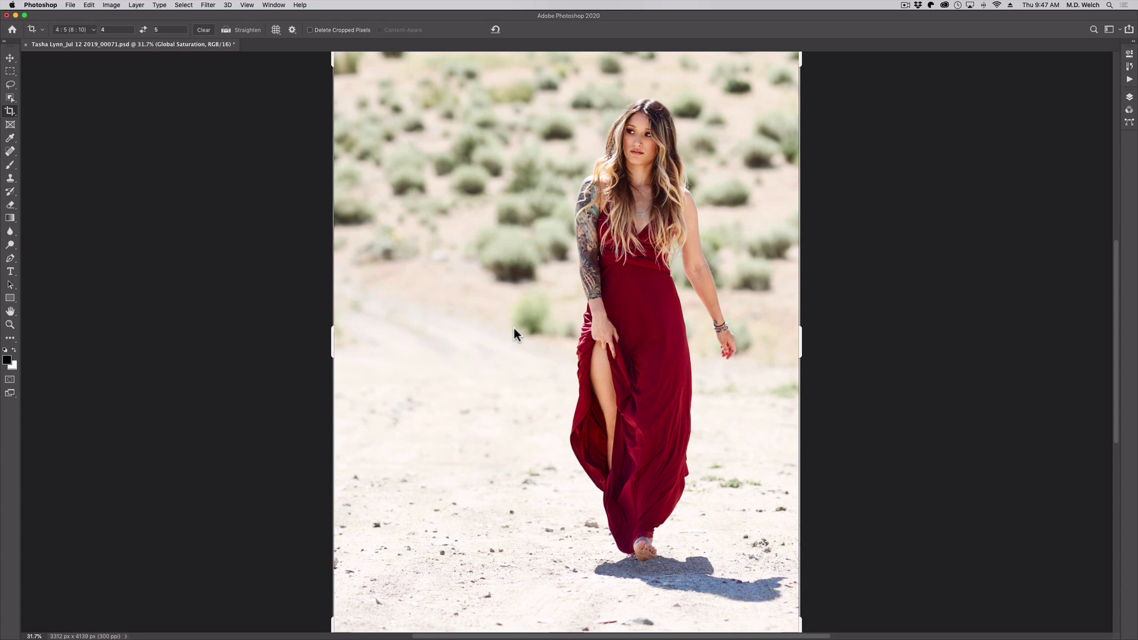
# Switch from Photoshop to Capture One 20.
pyautogui.press('super+Tab')
pyautogui.press('super+Tab')
pyautogui.press('super+Tab')
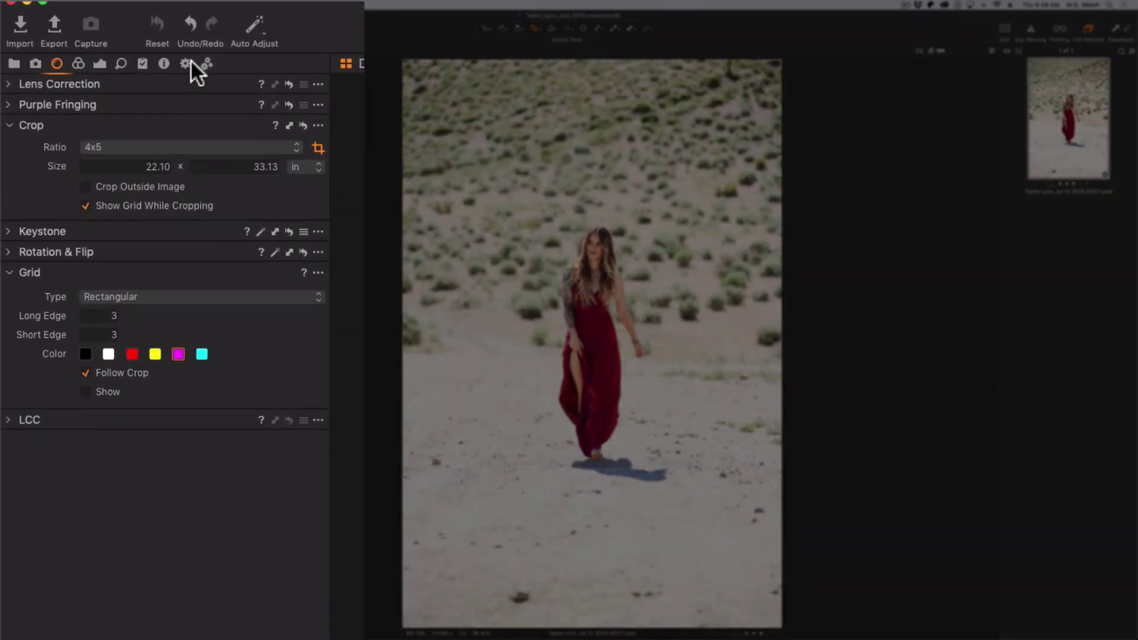
# Show the Process Recipes tool tab with the FullSize recipe's settings.
pyautogui.click(190, 61)
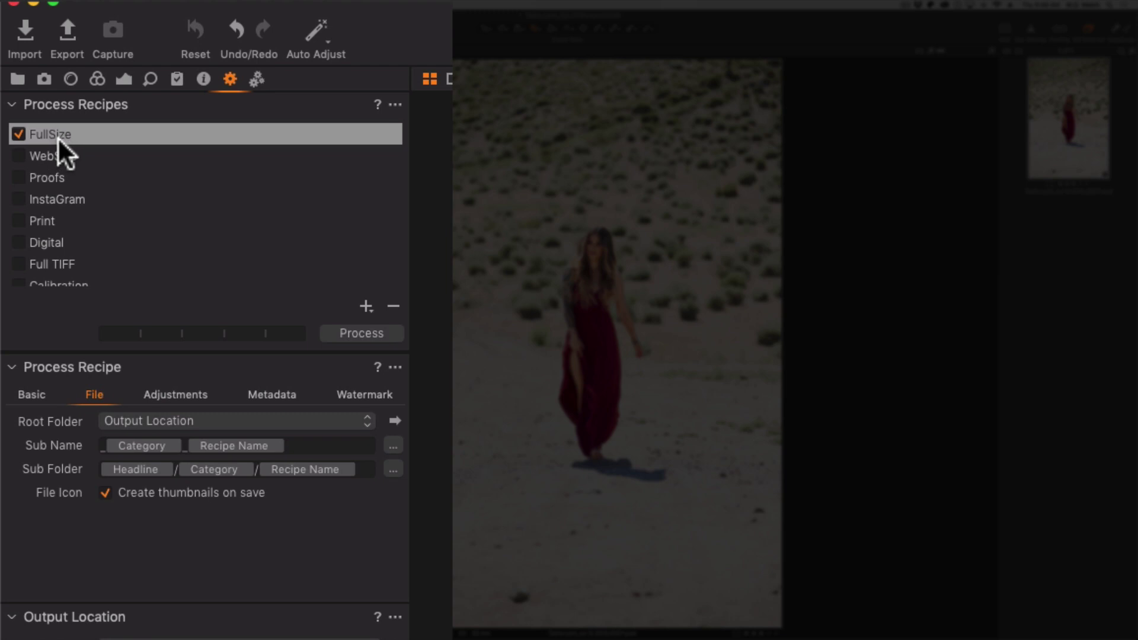
# Change the FullSize recipe's resolution from 240 to 300 px/in, keeping Fixed scale.
pyautogui.moveTo(58, 137)
pyautogui.click(33, 392)
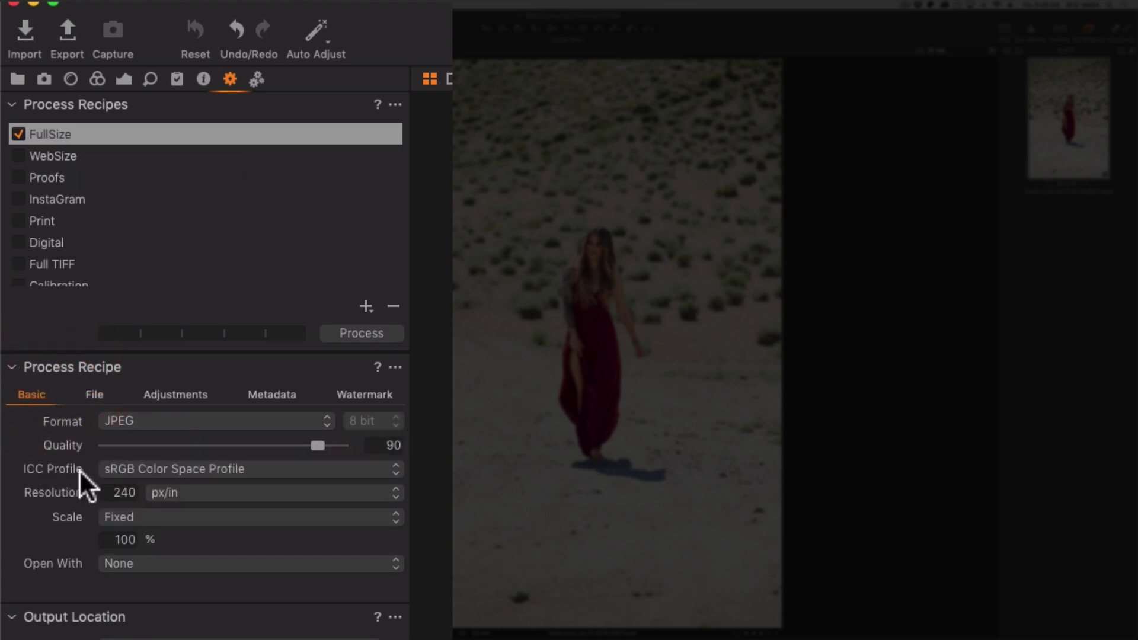
pyautogui.click(118, 492)
pyautogui.write('300')
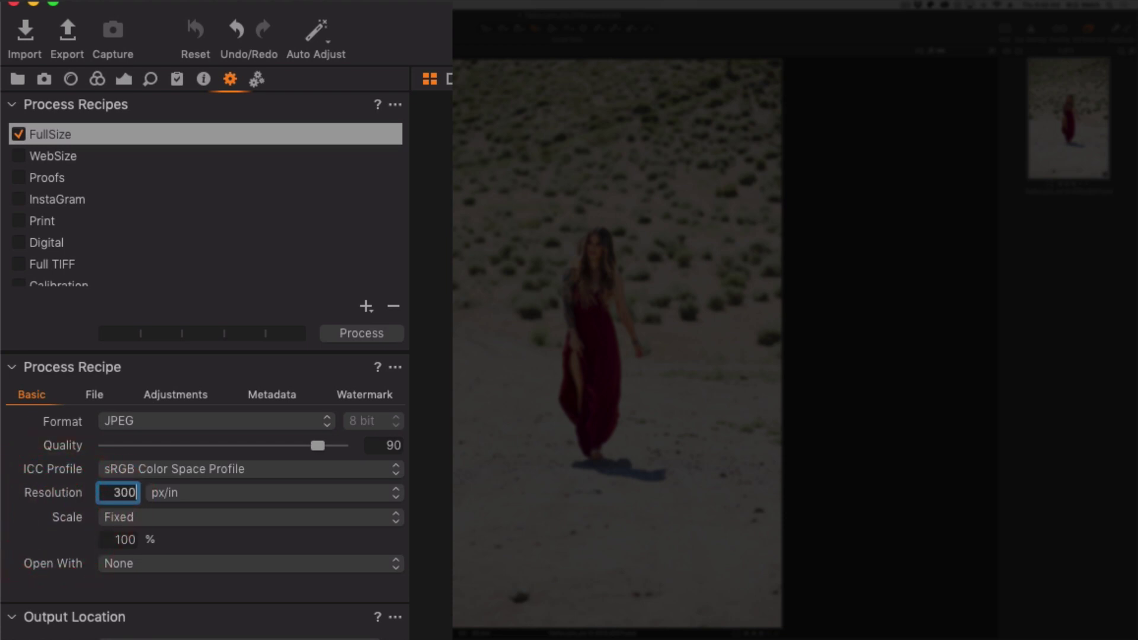
pyautogui.press('Return')
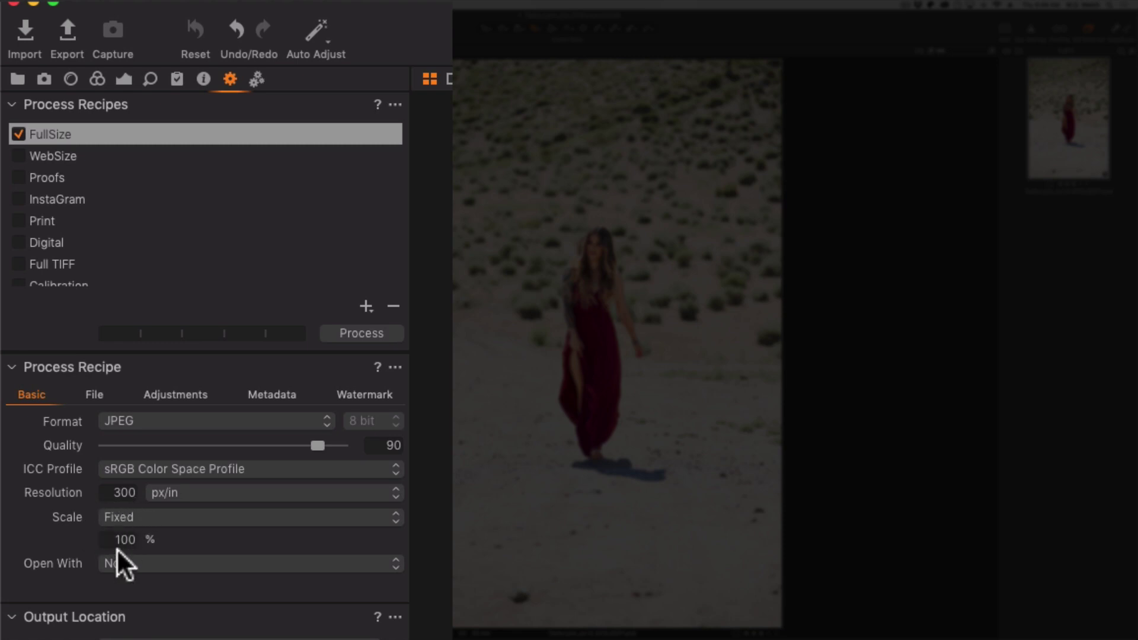
pyautogui.click(168, 517)
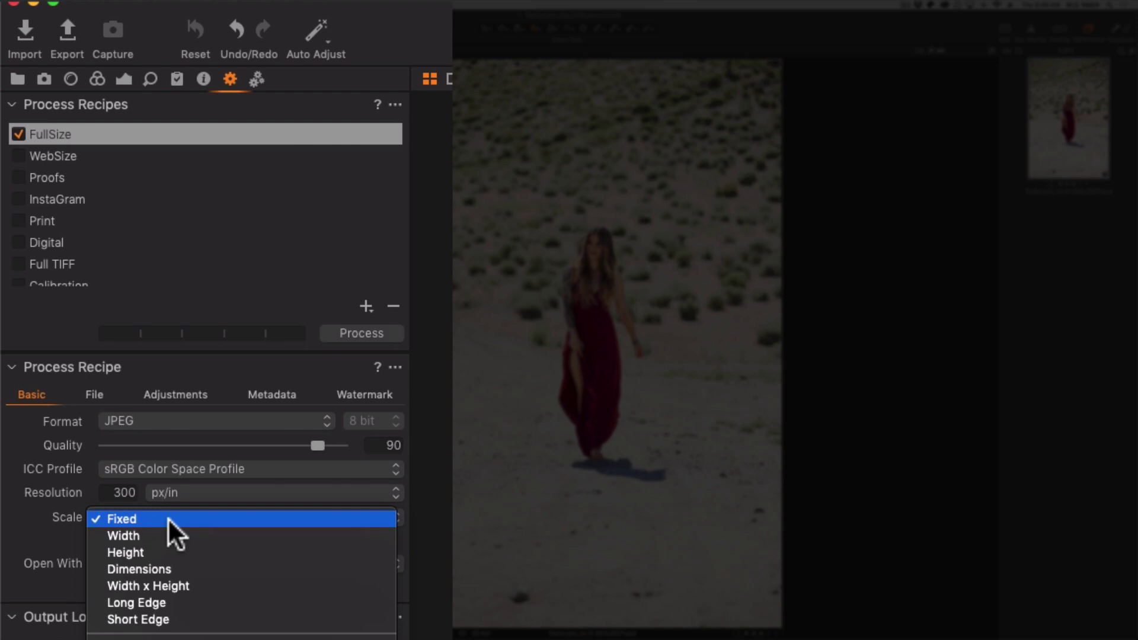
pyautogui.click(168, 518)
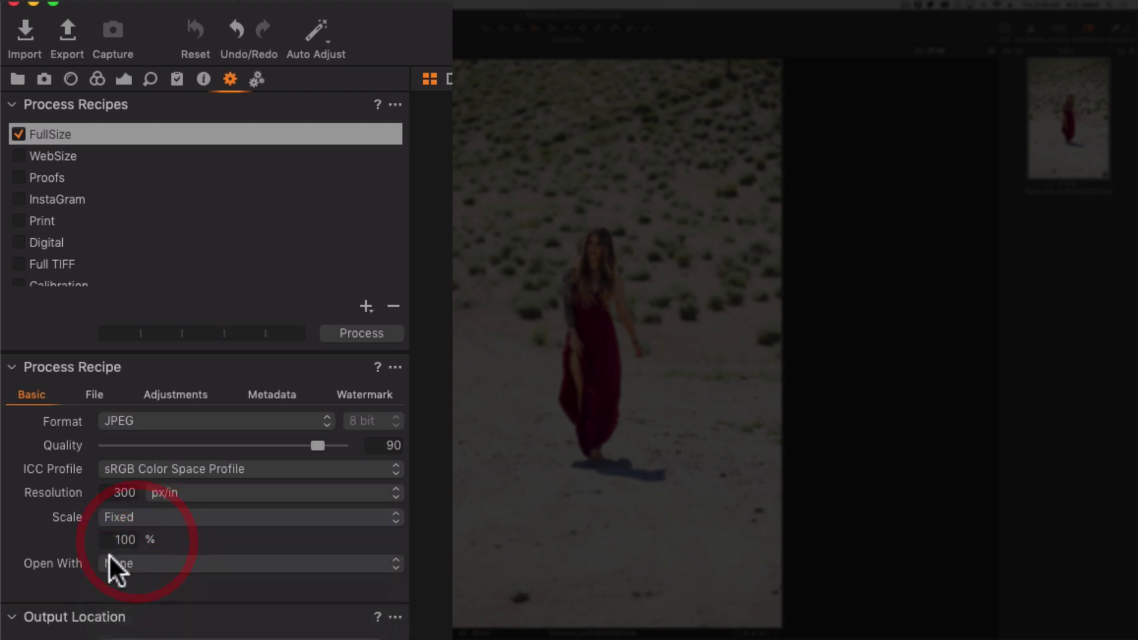
pyautogui.click(134, 595)
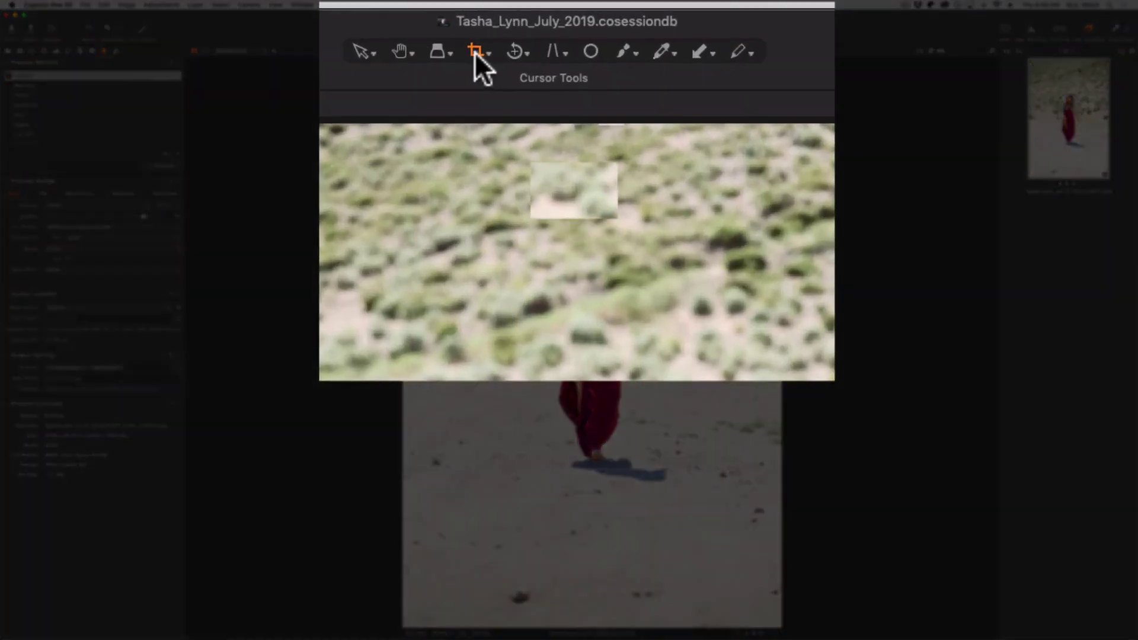
# Choose the 4x5 crop ratio and shrink the crop to 16.10 × 20.12 in.
pyautogui.click(521, 30)
pyautogui.click(498, 272)
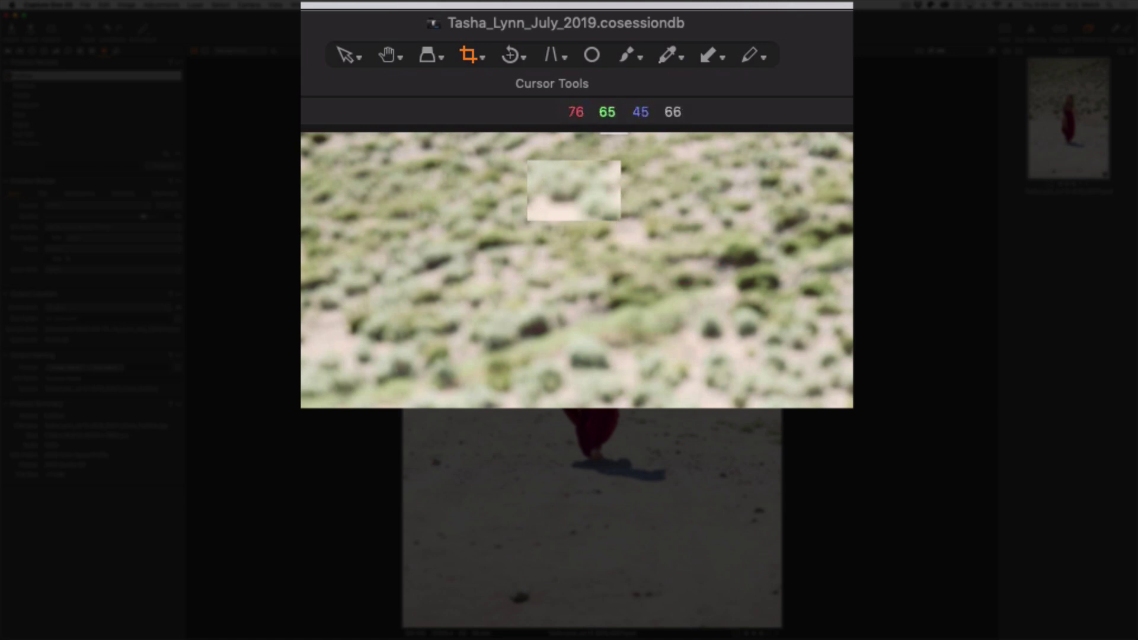
pyautogui.click(777, 61)
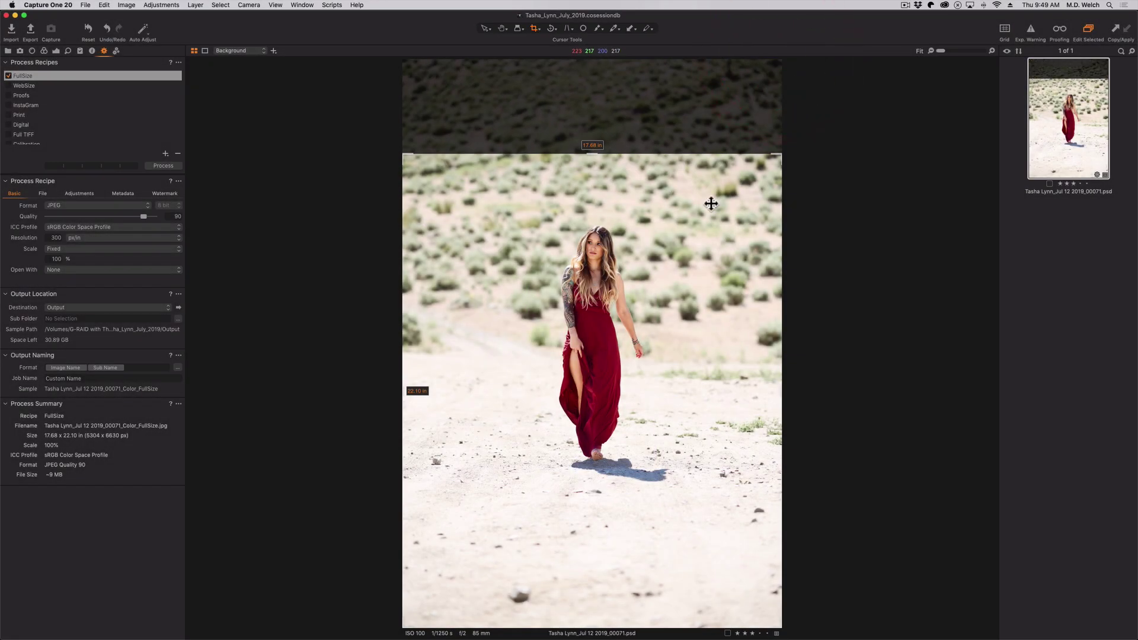
pyautogui.moveTo(773, 157); pyautogui.dragTo(739, 196)
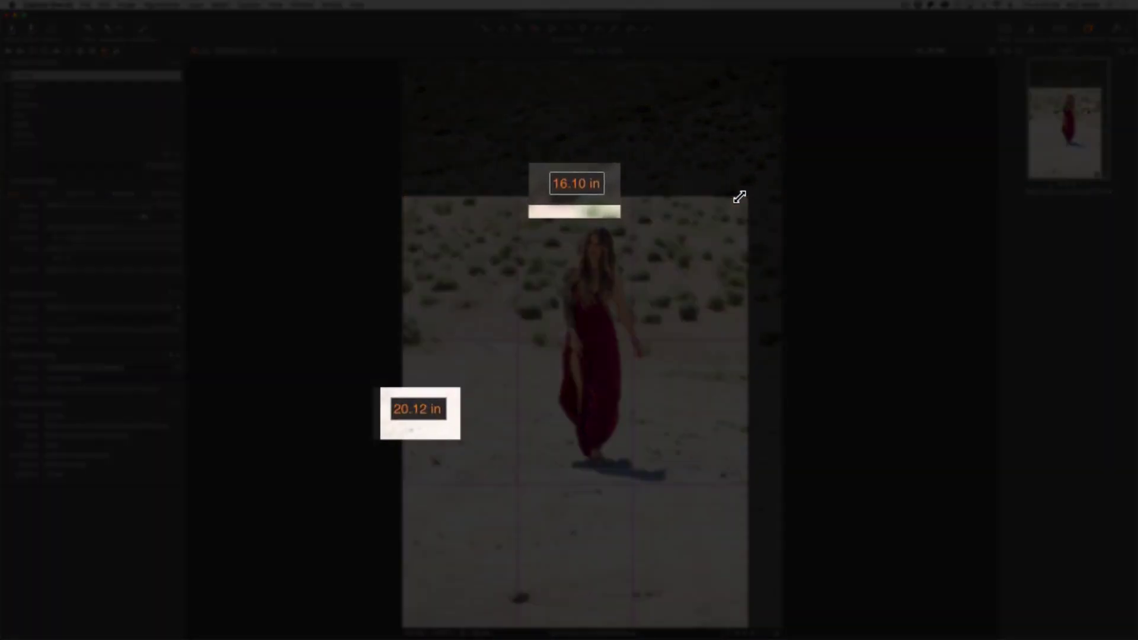
pyautogui.moveTo(739, 196); pyautogui.dragTo(741, 196)
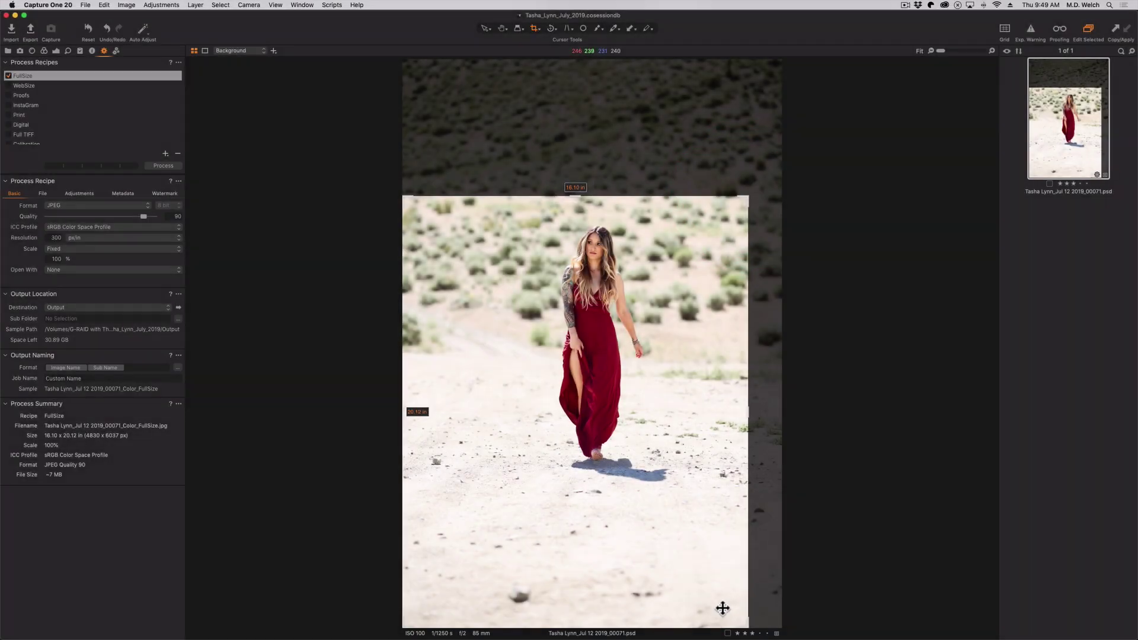
# Tighten and move the crop over the woman to about 12.53 × 15.66 in.
pyautogui.moveTo(737, 617); pyautogui.dragTo(646, 531)
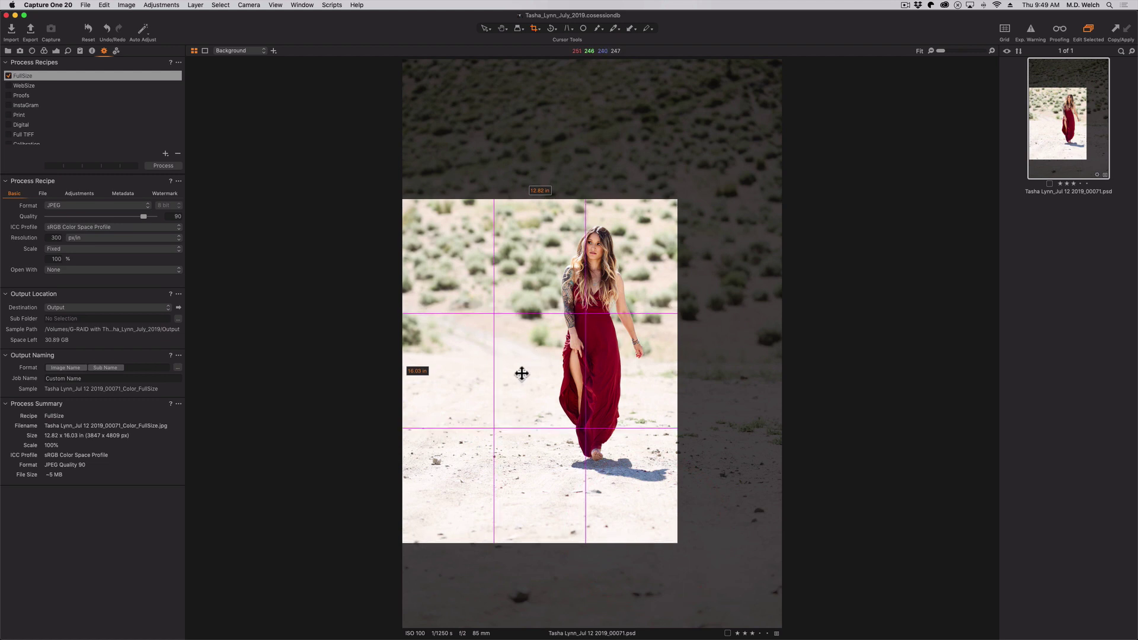
pyautogui.moveTo(533, 349); pyautogui.dragTo(546, 320)
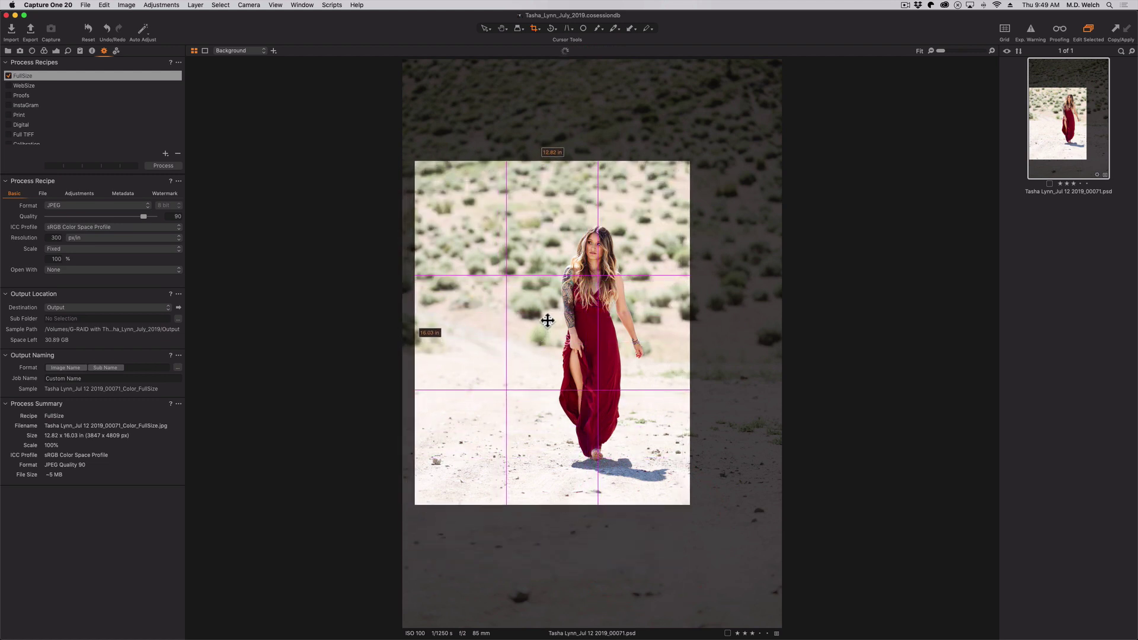
pyautogui.click(500, 260)
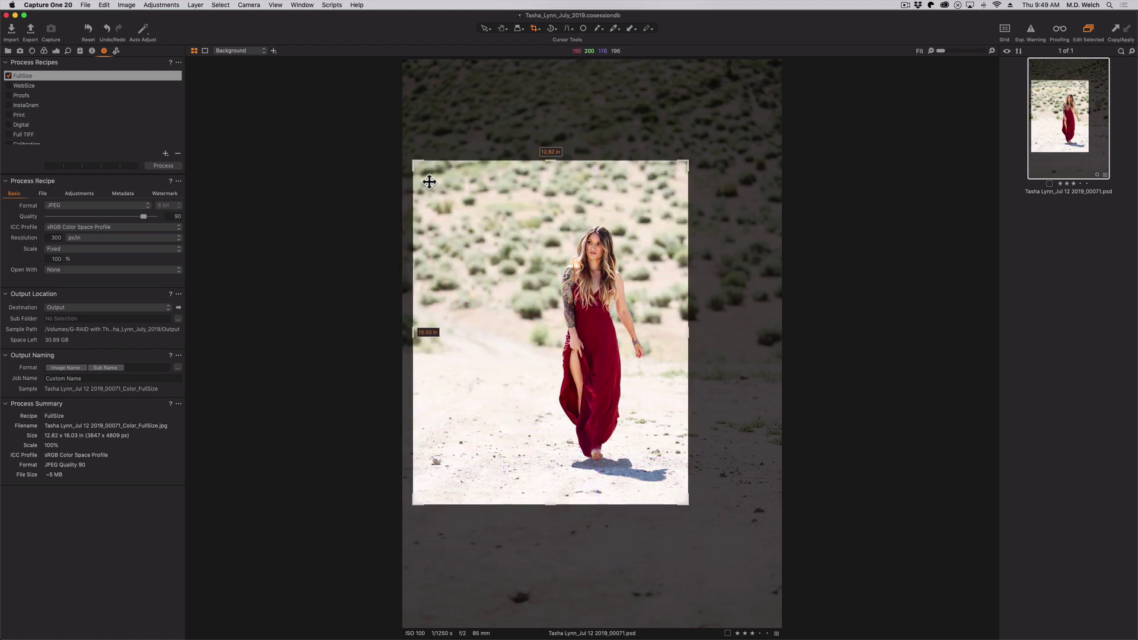
pyautogui.moveTo(415, 161); pyautogui.dragTo(433, 171)
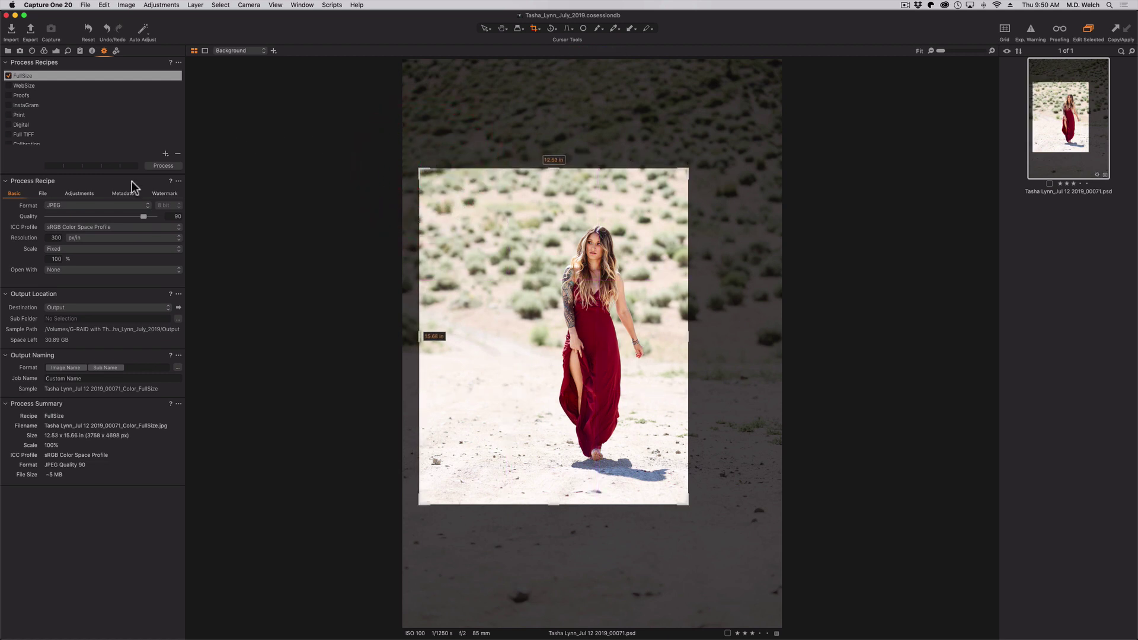
pyautogui.doubleClick(60, 238)
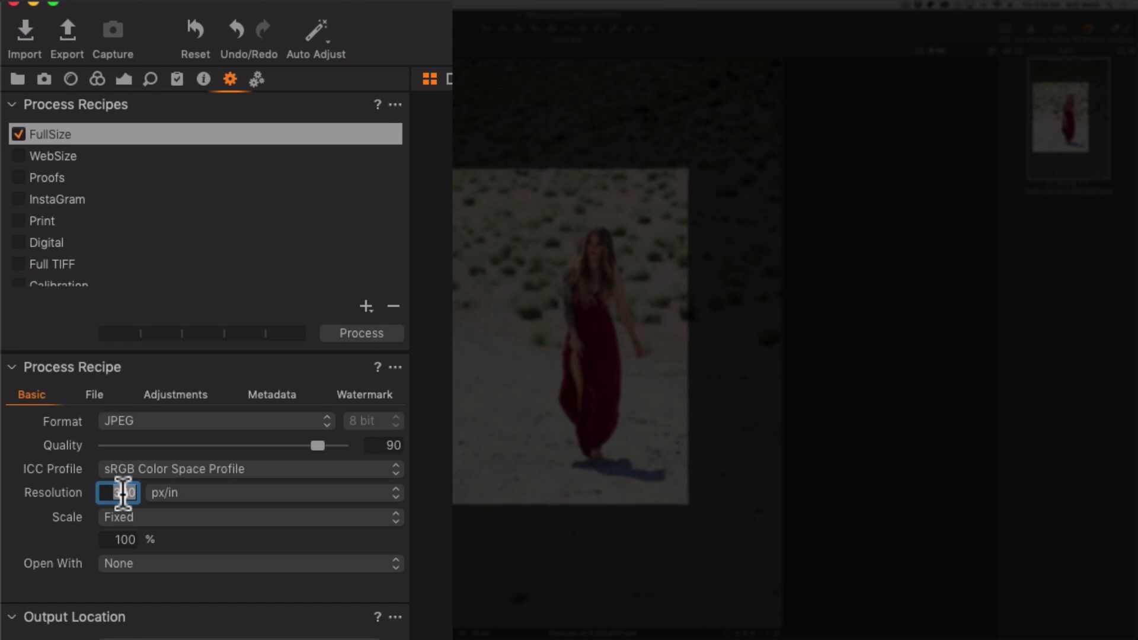
# Set Capture One's resolution to 240 px/in and enlarge the 4x5 crop to 16.07 x 20.08 in (3856 x 4820 px).
pyautogui.write('240')
pyautogui.press('Return')
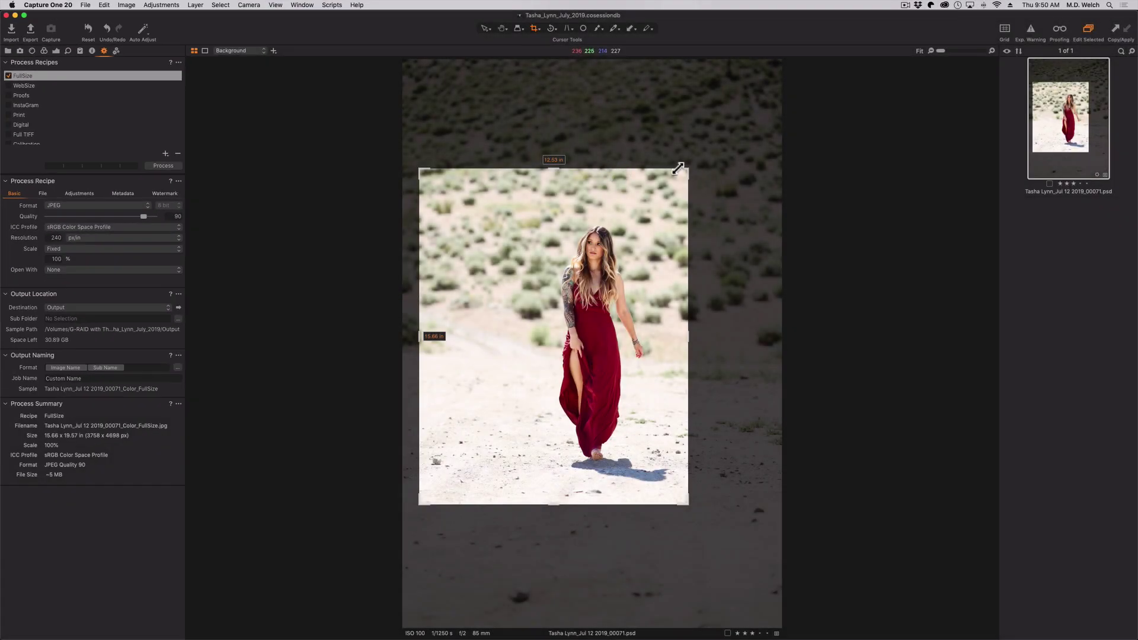
pyautogui.moveTo(681, 170); pyautogui.dragTo(690, 163)
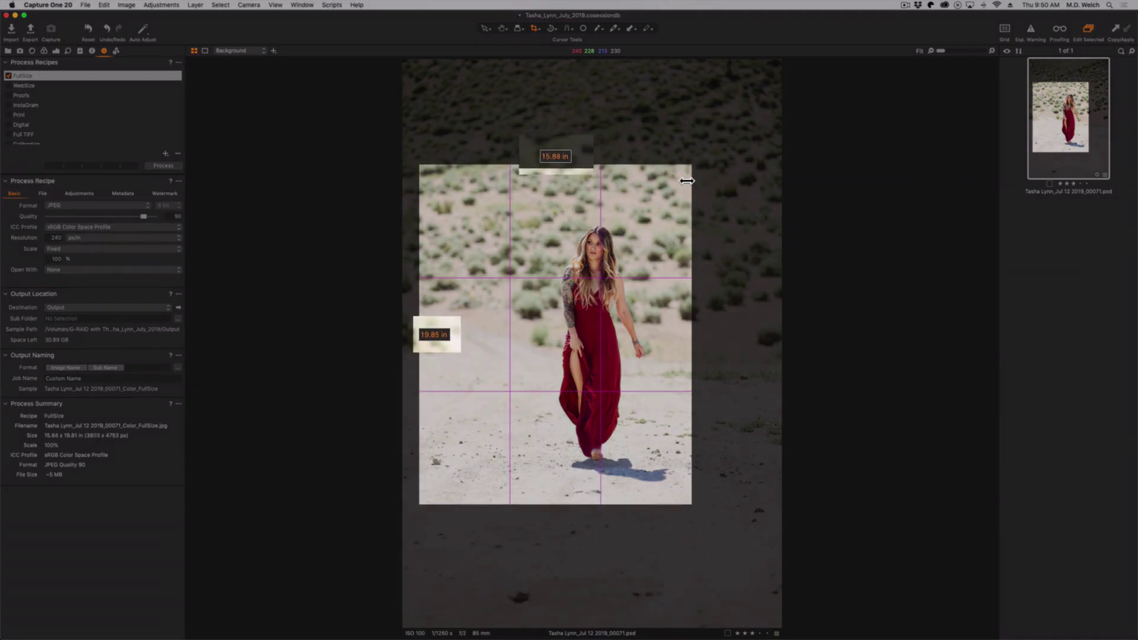
pyautogui.moveTo(687, 181); pyautogui.dragTo(691, 176)
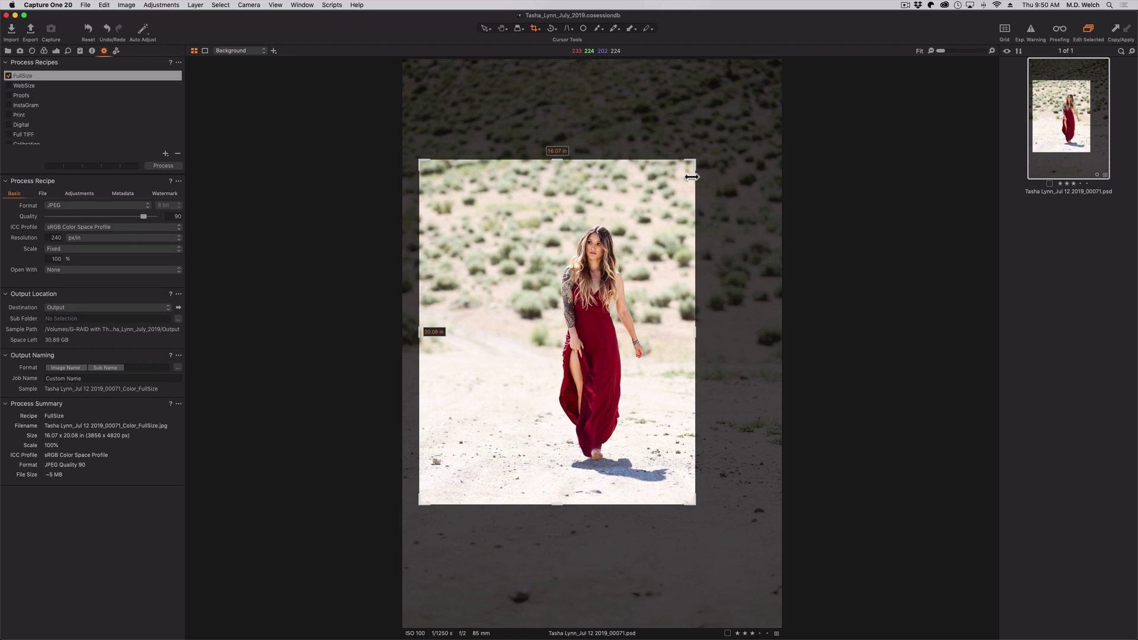
# Reshape the crop into a landscape 20.67 x 16.54 in frame (4961 x 3969 px), then switch to Lightroom Classic.
pyautogui.moveTo(690, 160); pyautogui.dragTo(757, 190)
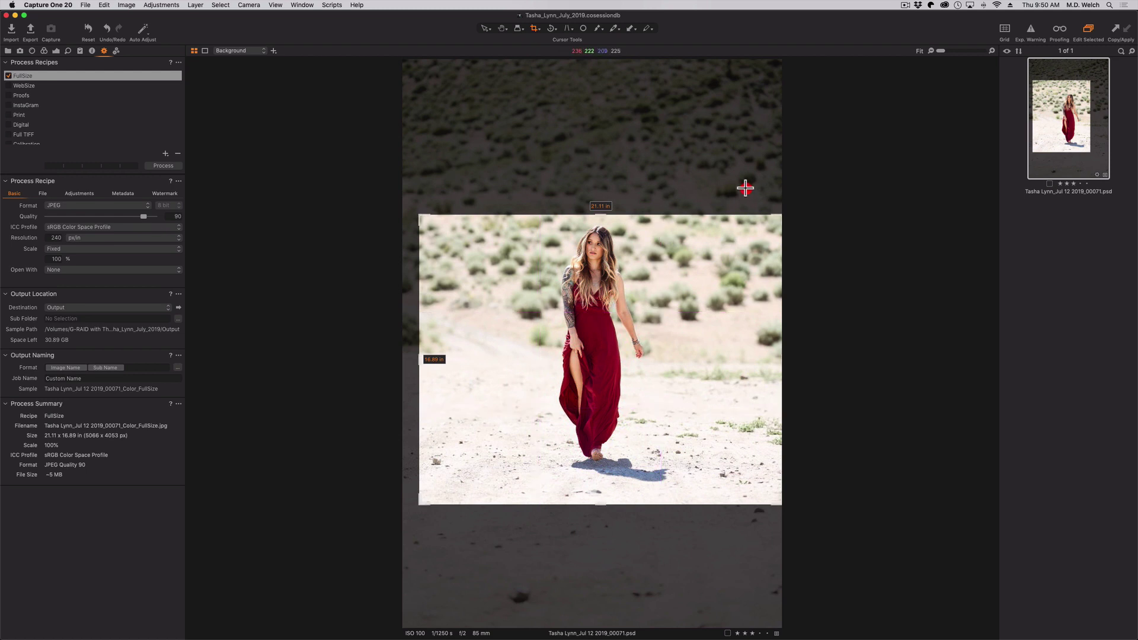
pyautogui.moveTo(686, 257); pyautogui.dragTo(680, 248)
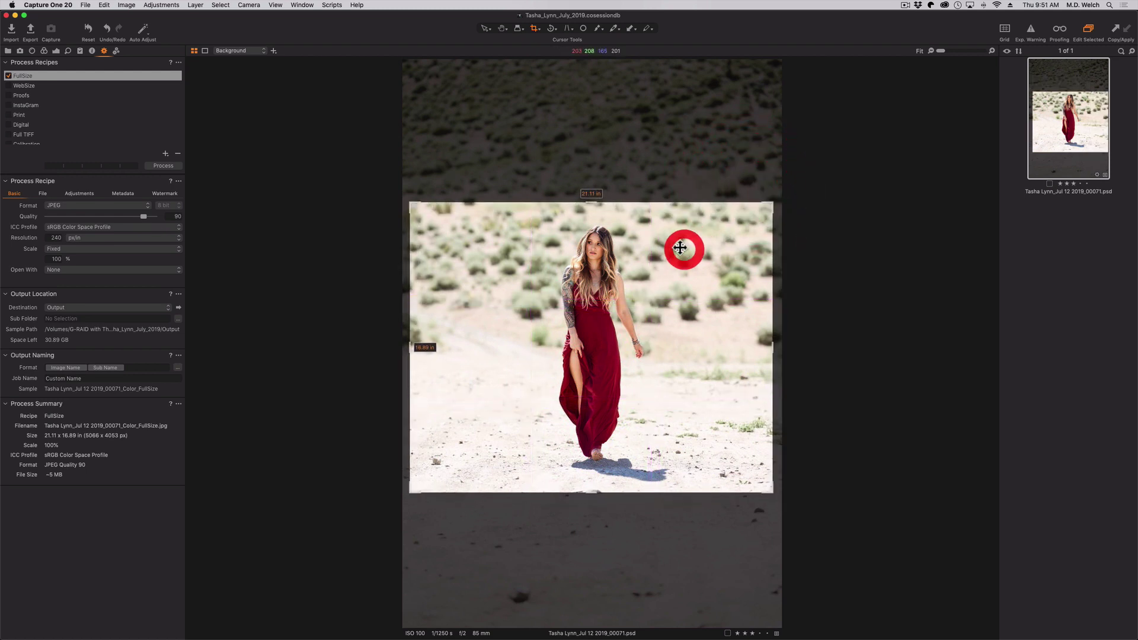
pyautogui.moveTo(414, 202); pyautogui.dragTo(439, 208)
pyautogui.moveTo(508, 264); pyautogui.dragTo(507, 263)
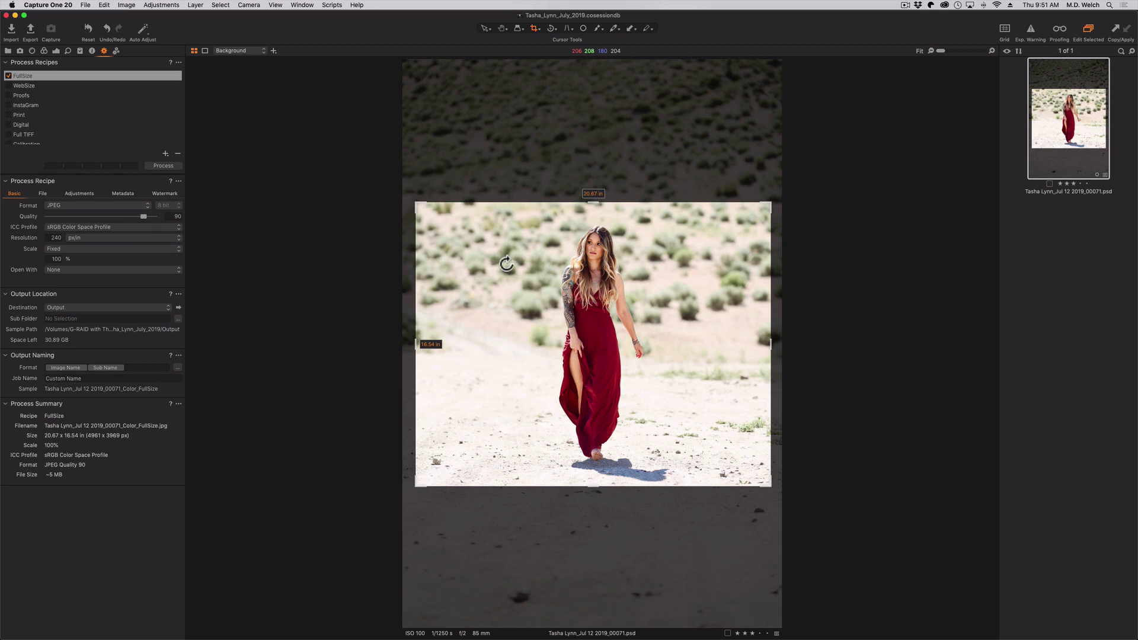
pyautogui.press('super+Tab')
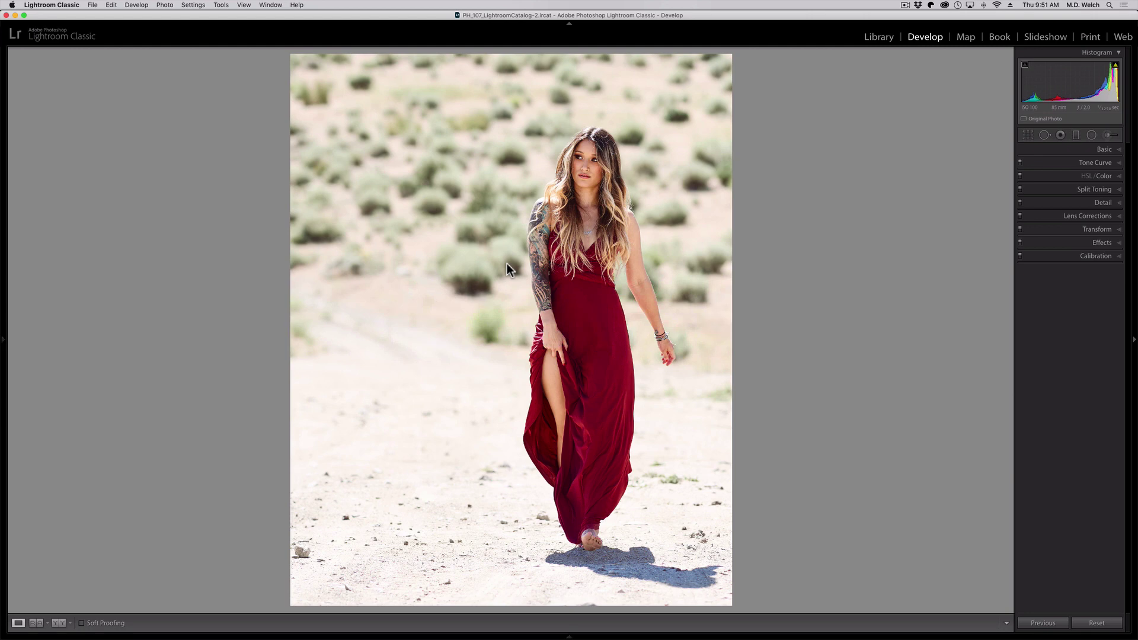
# In Photoshop's Image Size dialog, show the portrait's size in inches: 11.04 x 13.797 at 300 px/in.
pyautogui.press('super+Tab')
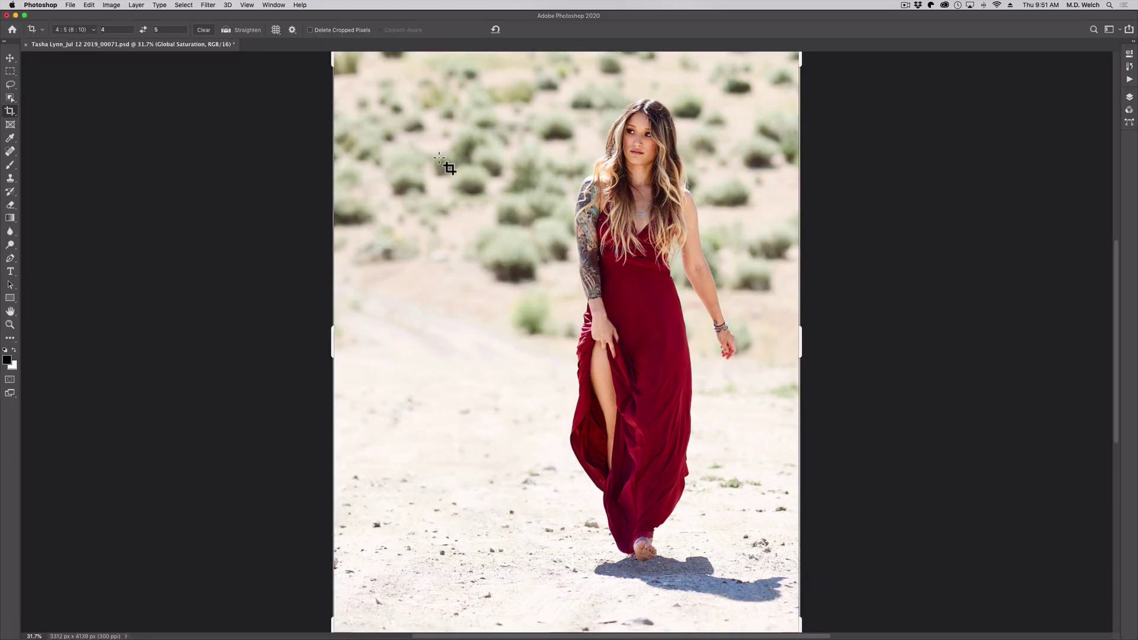
pyautogui.click(110, 5)
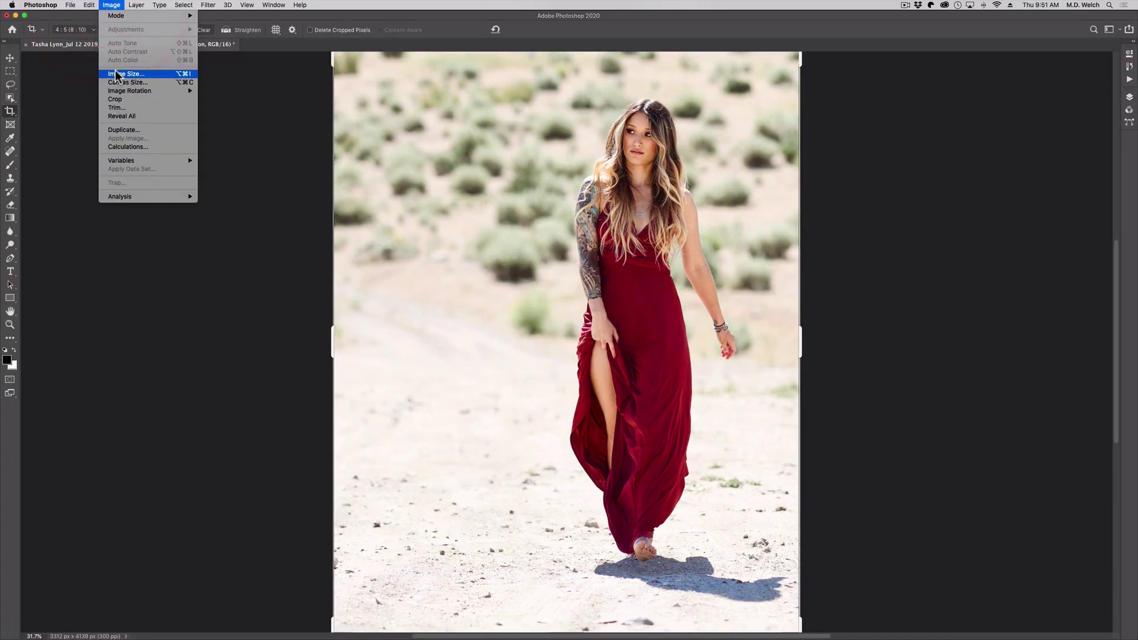
pyautogui.click(116, 72)
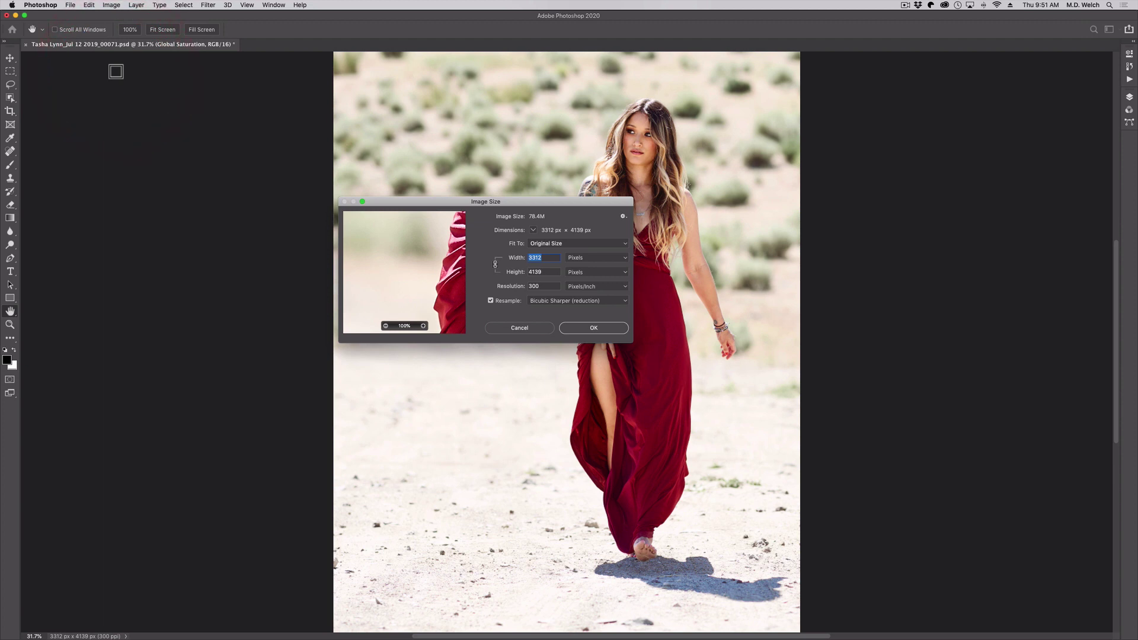
pyautogui.click(595, 257)
pyautogui.click(576, 268)
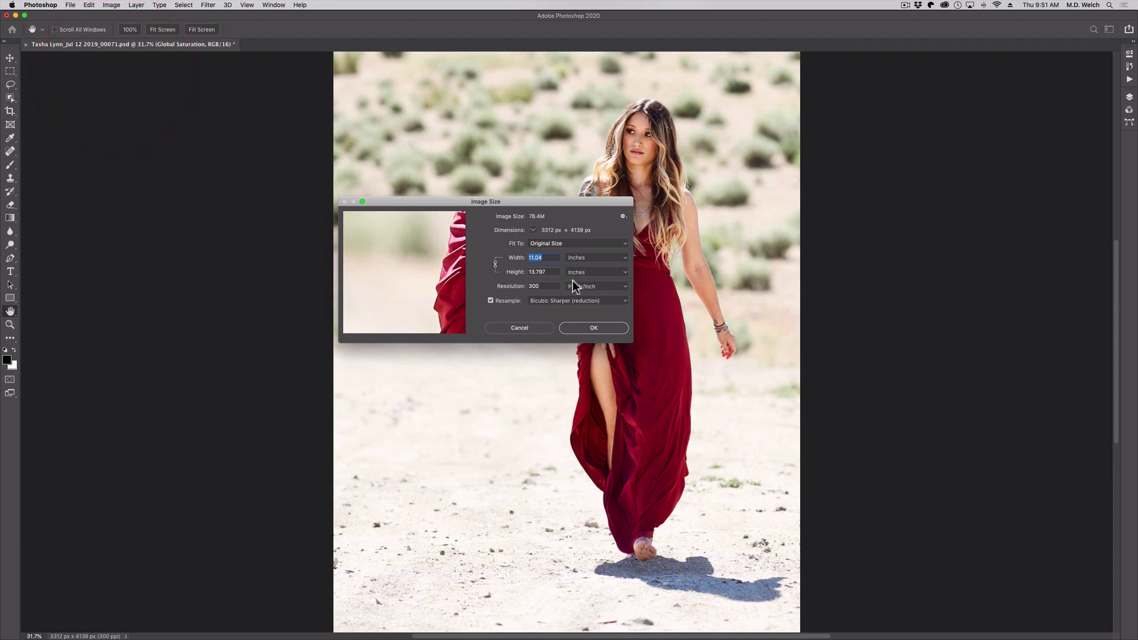